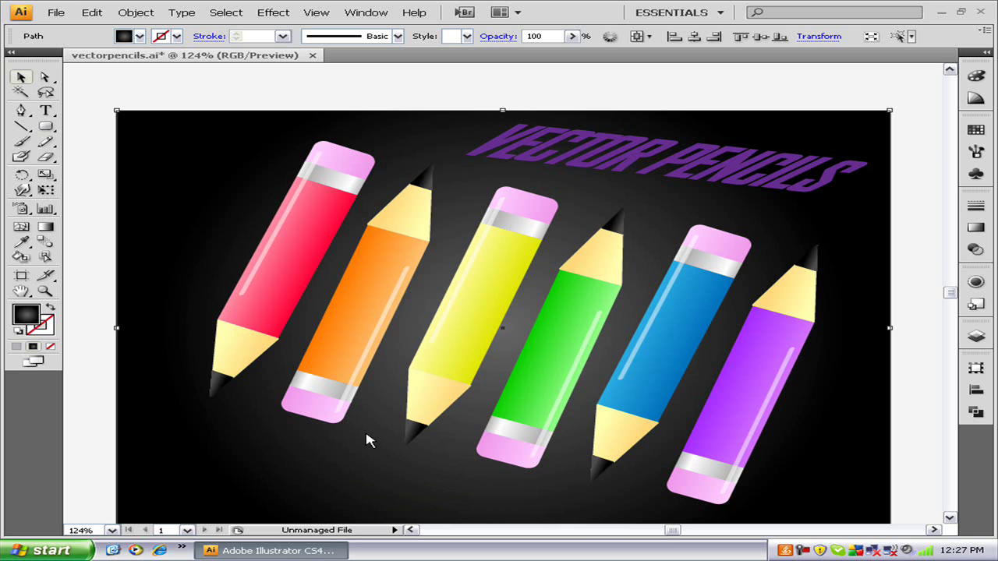
Open the File menu to begin a new document.
{"action": "left_click", "coordinate": [59, 12]}
Create a new document named 'pencils'.
{"action": "left_click", "coordinate": [66, 28]}
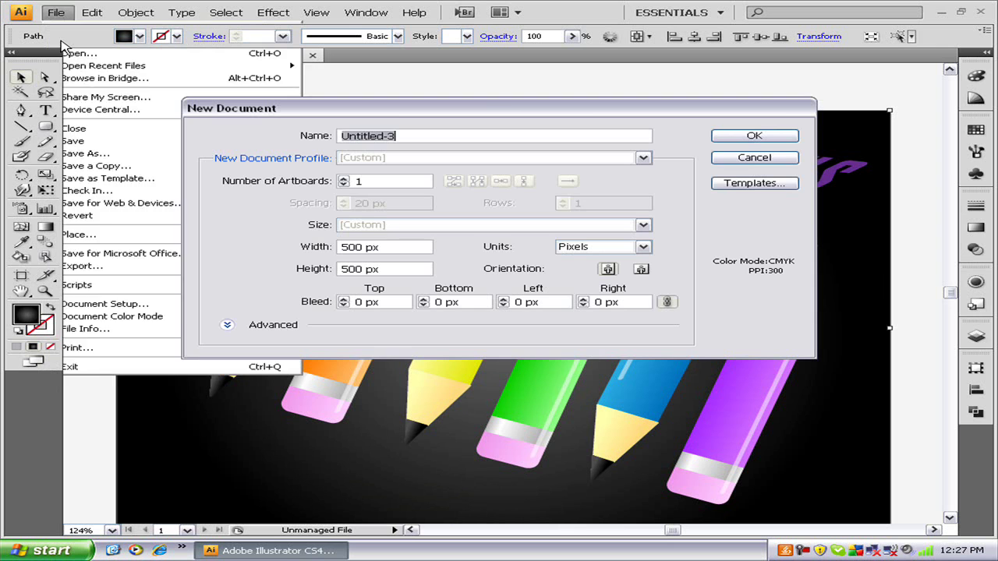
{"action": "type", "text": "pencils"}
{"action": "key", "text": "Return"}
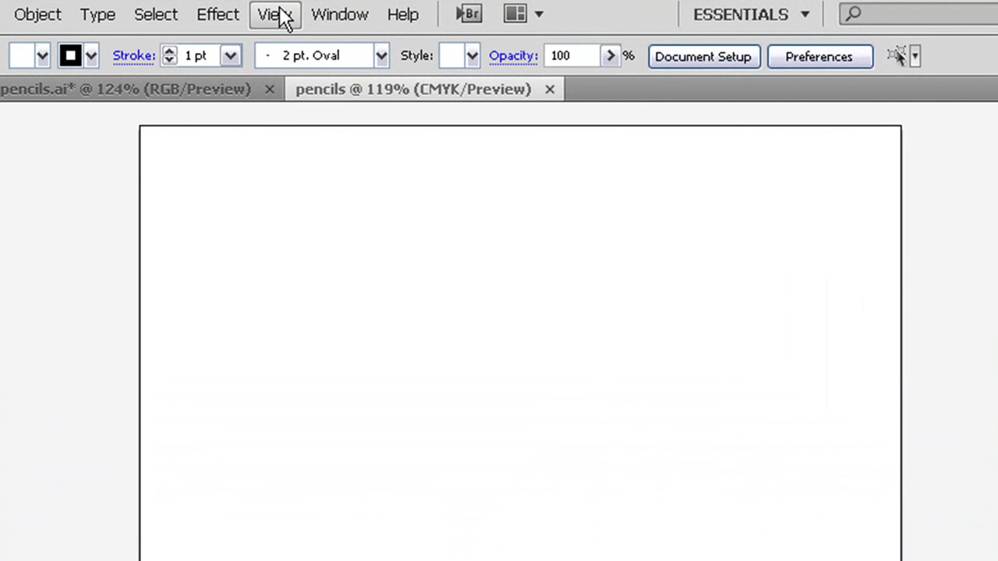
Show the grid over the pencils artboard.
{"action": "left_click", "coordinate": [279, 14]}
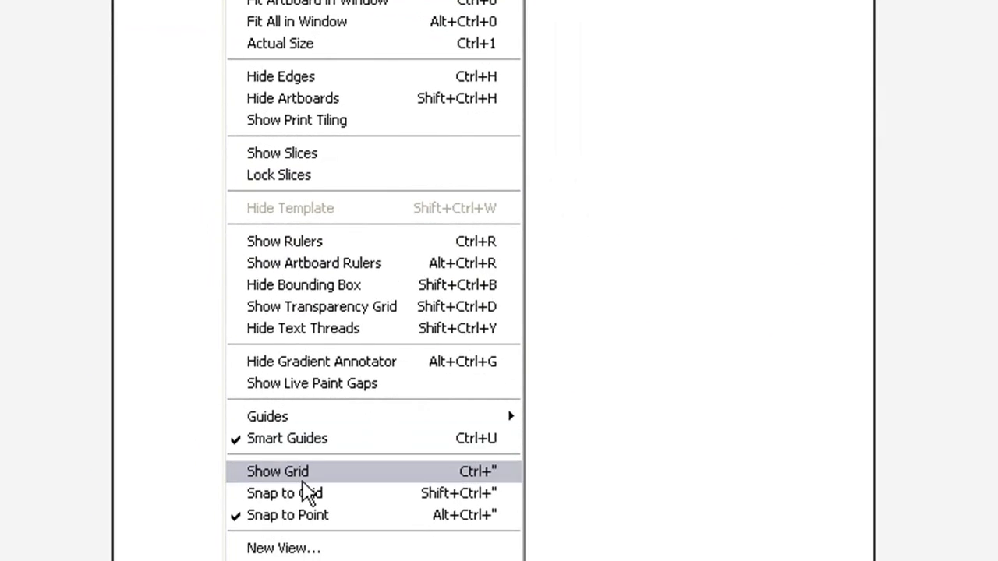
{"action": "left_click", "coordinate": [302, 477]}
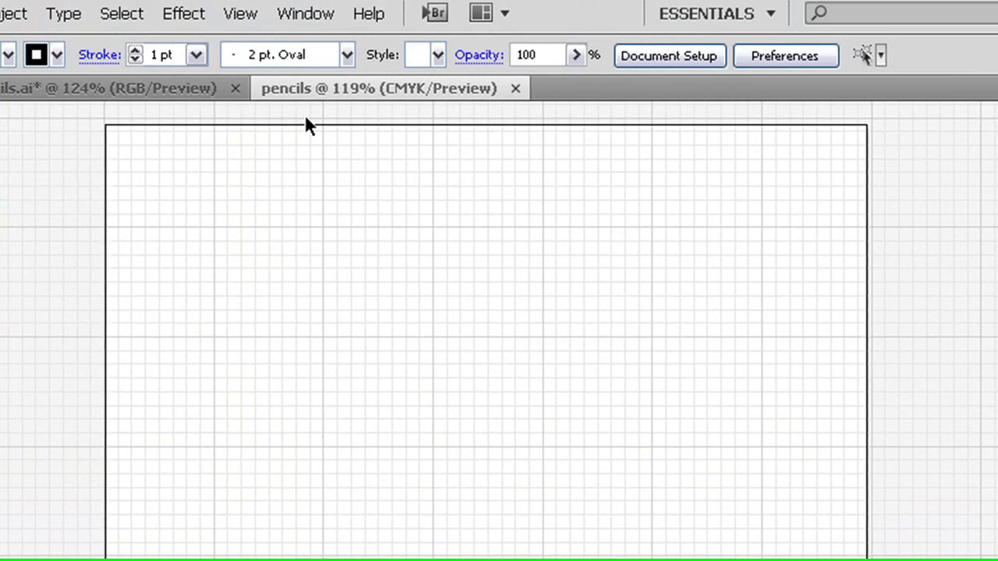
{"action": "left_click", "coordinate": [254, 24]}
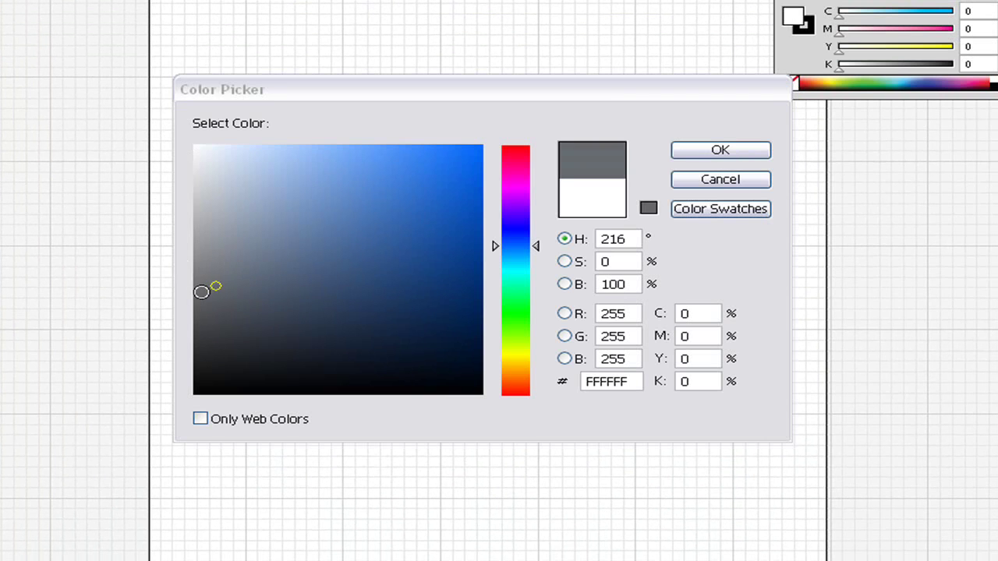
Fill the bar with dark grey #676868 and set its stroke to None.
{"action": "left_click", "coordinate": [683, 155]}
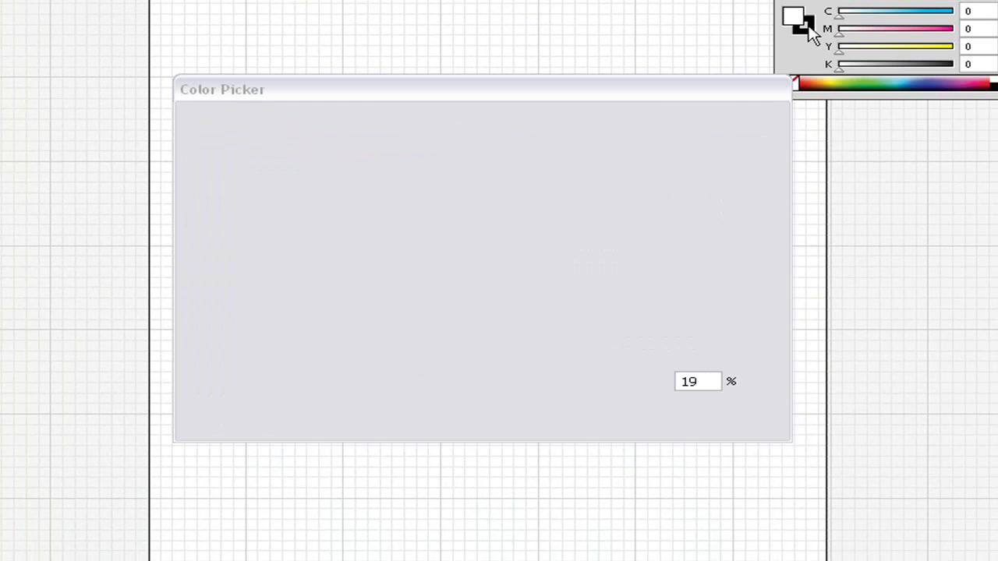
{"action": "left_click", "coordinate": [805, 26]}
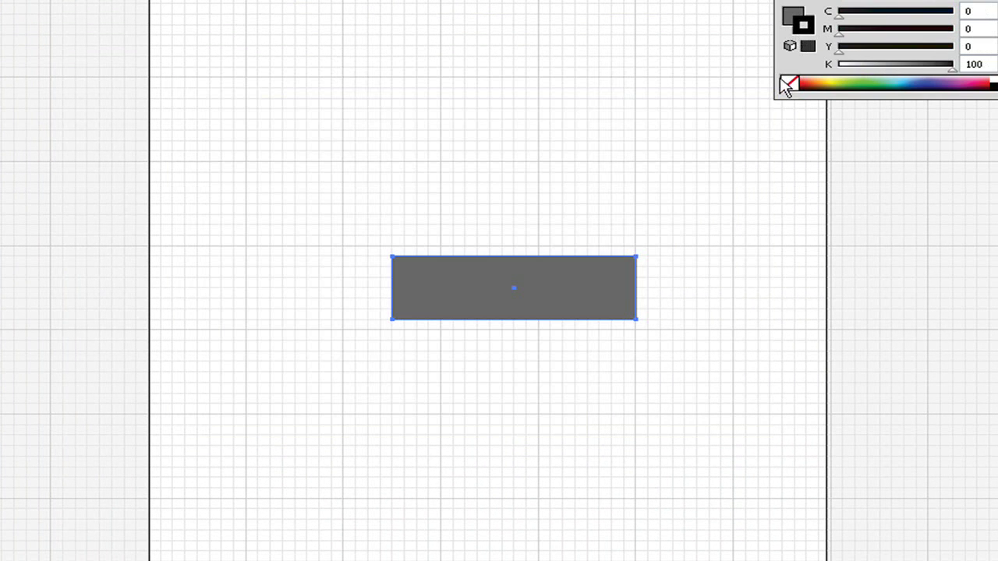
{"action": "left_click", "coordinate": [788, 84]}
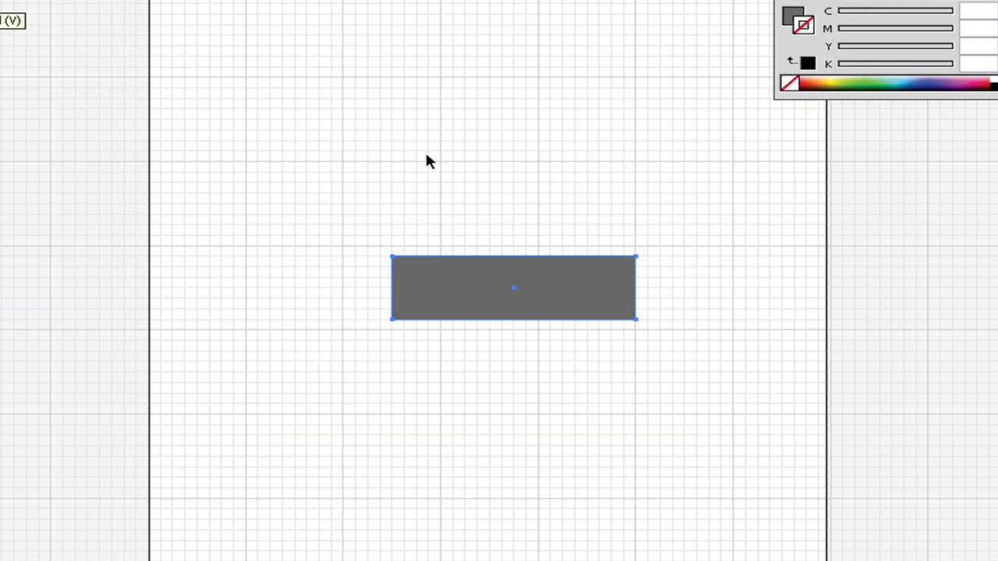
Draw a small band at the bar's right end, filled lighter grey CMYK 59.62/50.53/50.29/0.
{"action": "key", "text": "v"}
{"action": "left_click", "coordinate": [477, 182]}
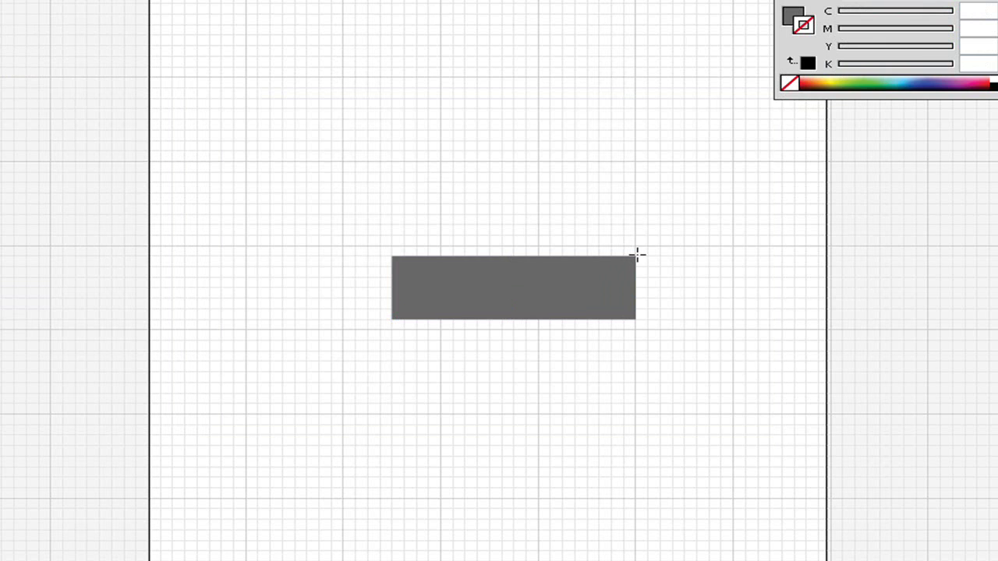
{"action": "left_click_drag", "start_coordinate": [637, 255], "coordinate": [659, 319]}
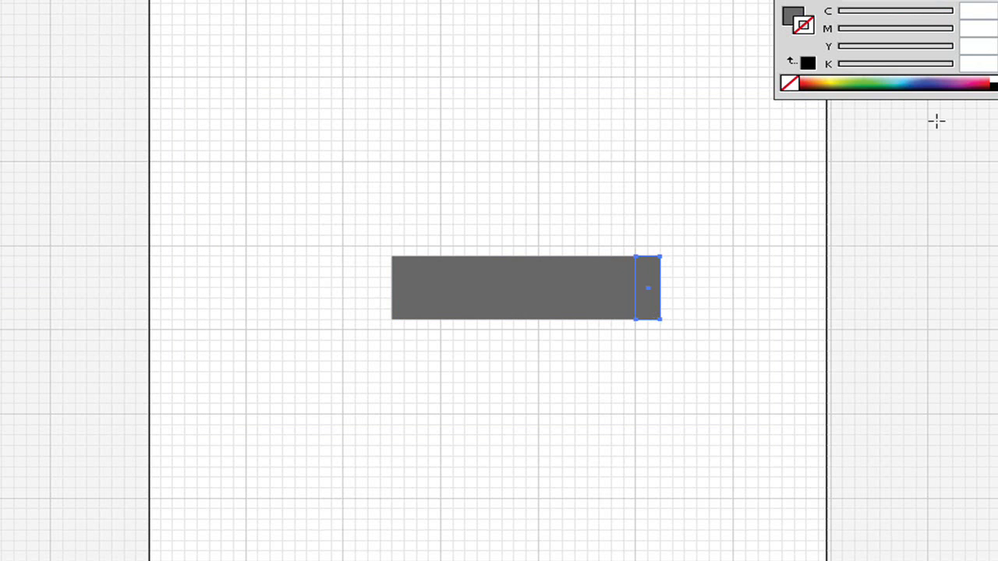
{"action": "left_click_drag", "start_coordinate": [893, 68], "coordinate": [875, 77]}
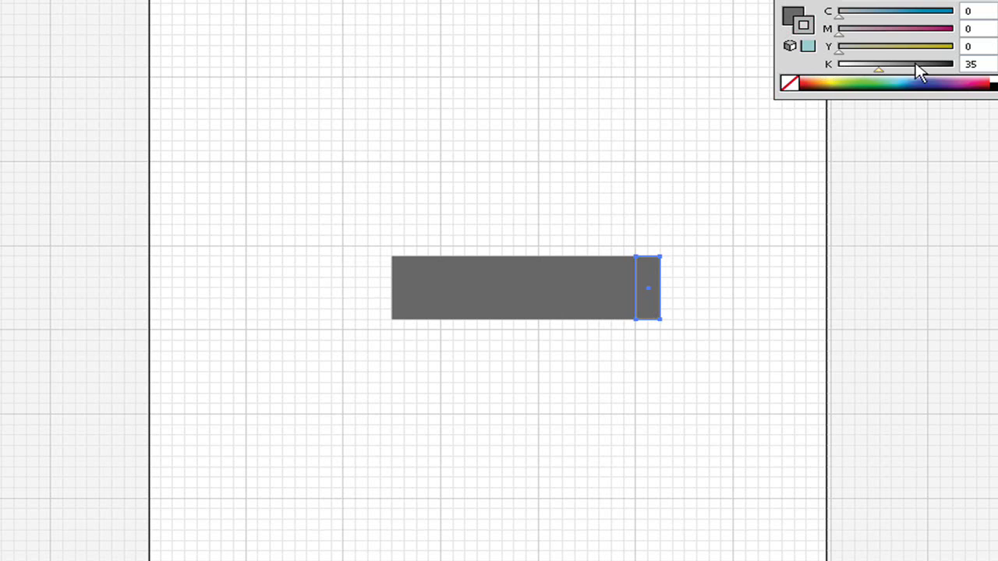
{"action": "left_click", "coordinate": [788, 16]}
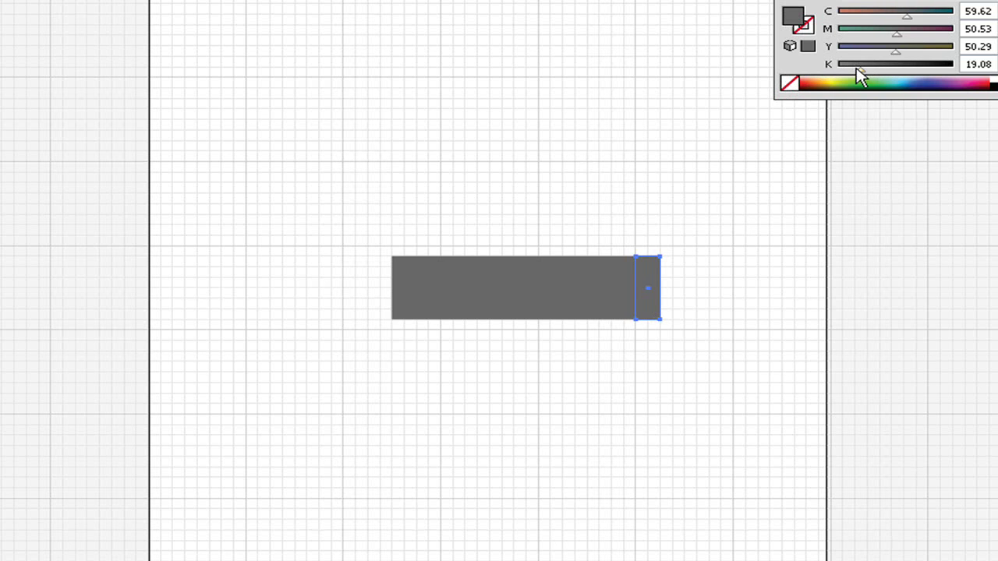
{"action": "left_click_drag", "start_coordinate": [857, 72], "coordinate": [831, 74]}
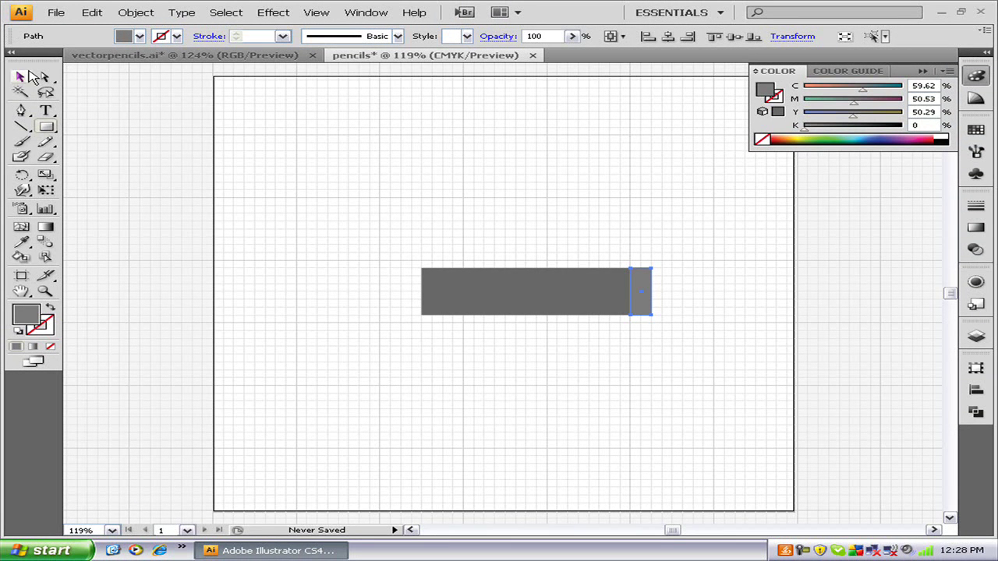
Draw a rounded-rectangle cap at the bar's right end with adjusted corner rounding.
{"action": "left_click", "coordinate": [21, 77]}
{"action": "left_click", "coordinate": [337, 170]}
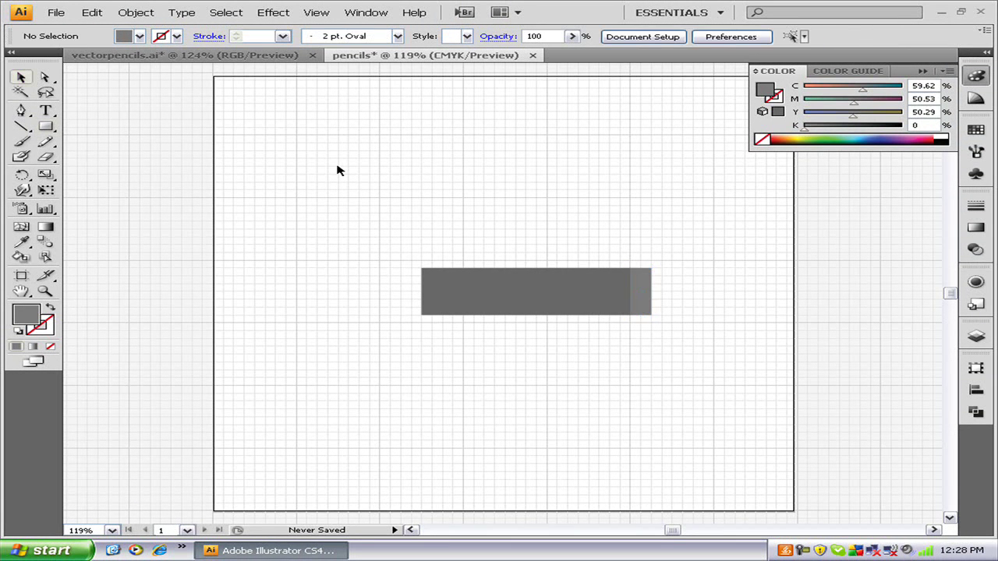
{"action": "left_click", "coordinate": [51, 130]}
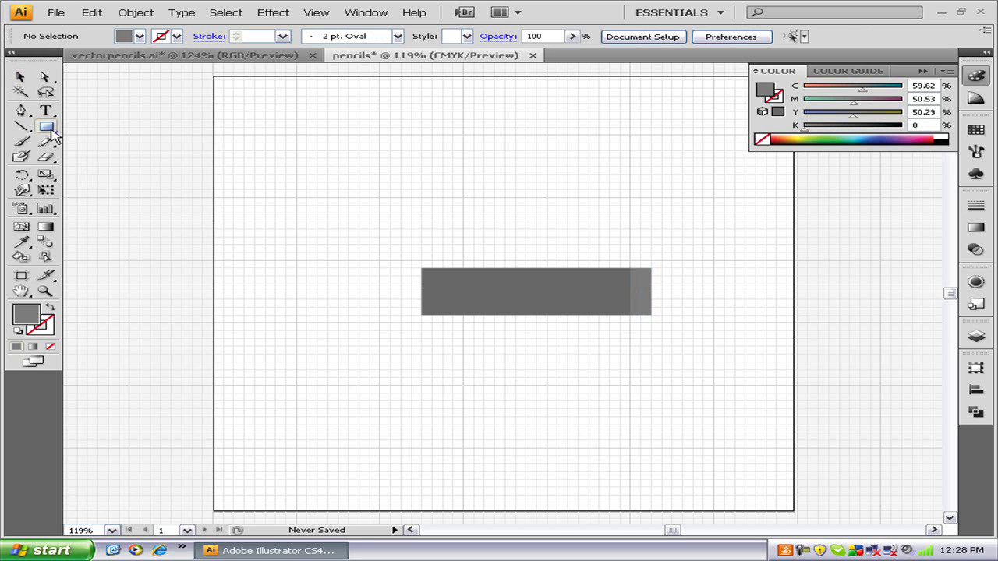
{"action": "left_click_drag", "start_coordinate": [52, 133], "coordinate": [88, 148]}
{"action": "left_click_drag", "start_coordinate": [639, 266], "coordinate": [677, 318]}
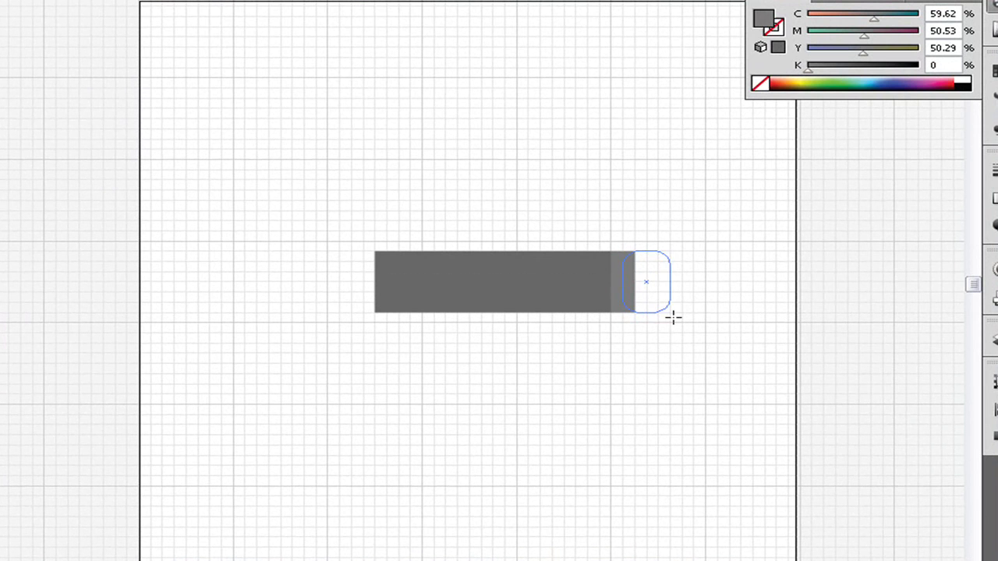
{"action": "left_click_drag", "start_coordinate": [672, 316], "coordinate": [683, 315]}
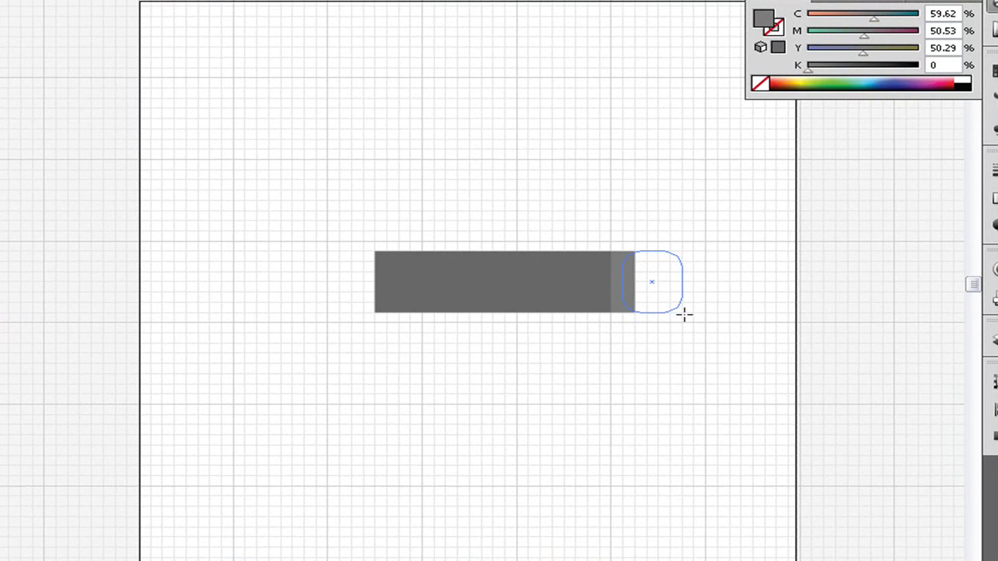
{"action": "key", "text": "Up"}
{"action": "key", "text": "Up"}
{"action": "key", "text": "Up"}
{"action": "key", "text": "Down"}
{"action": "key", "text": "Down"}
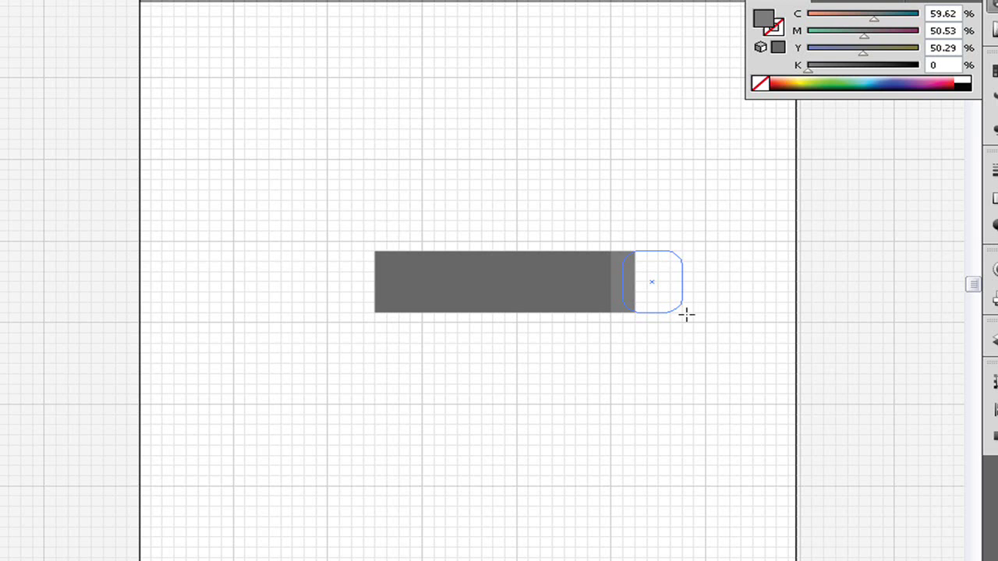
{"action": "left_click_drag", "start_coordinate": [686, 314], "coordinate": [686, 314]}
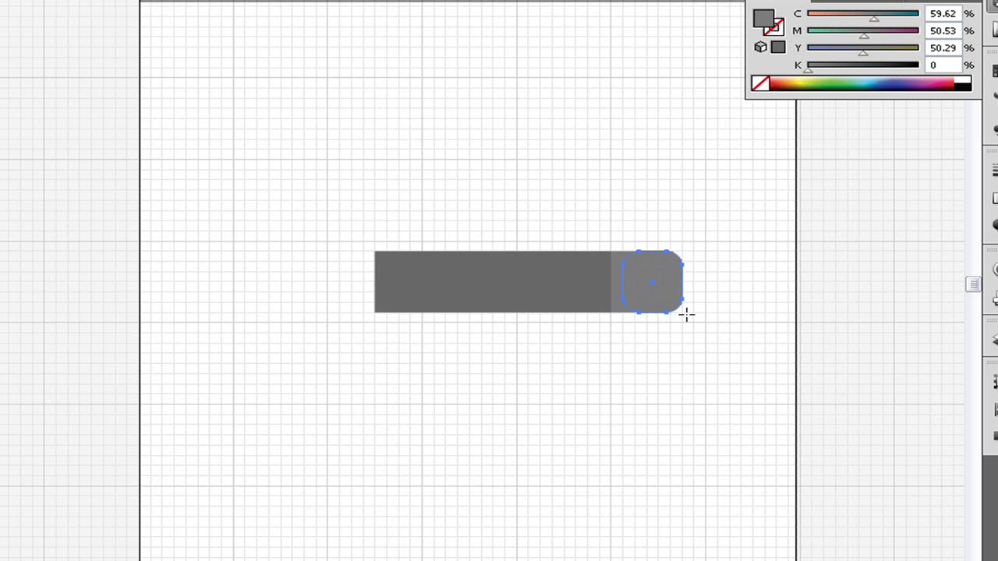
Set the cap's fill to K 21, send it to back and nudge it left.
{"action": "left_click", "coordinate": [831, 67]}
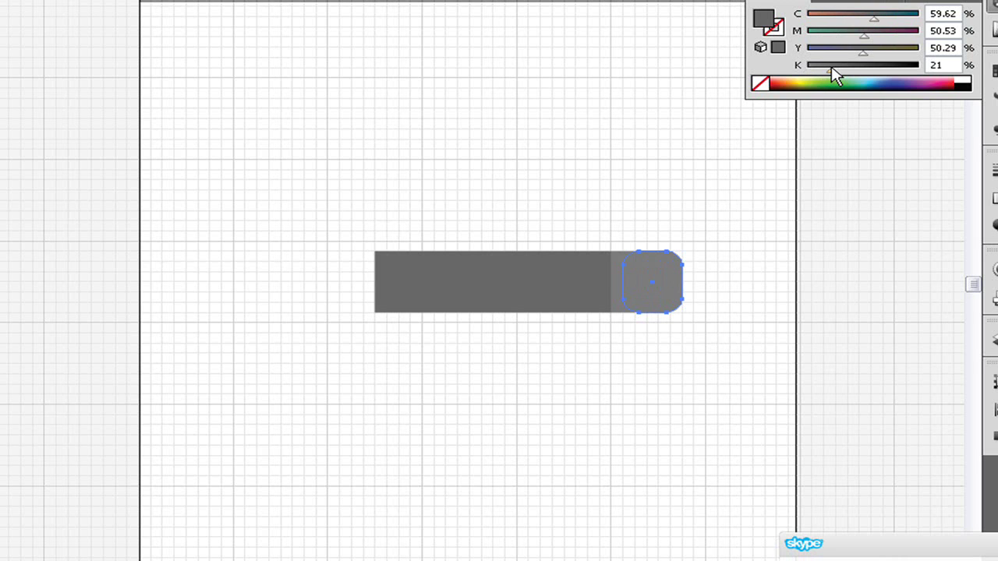
{"action": "right_click", "coordinate": [644, 296]}
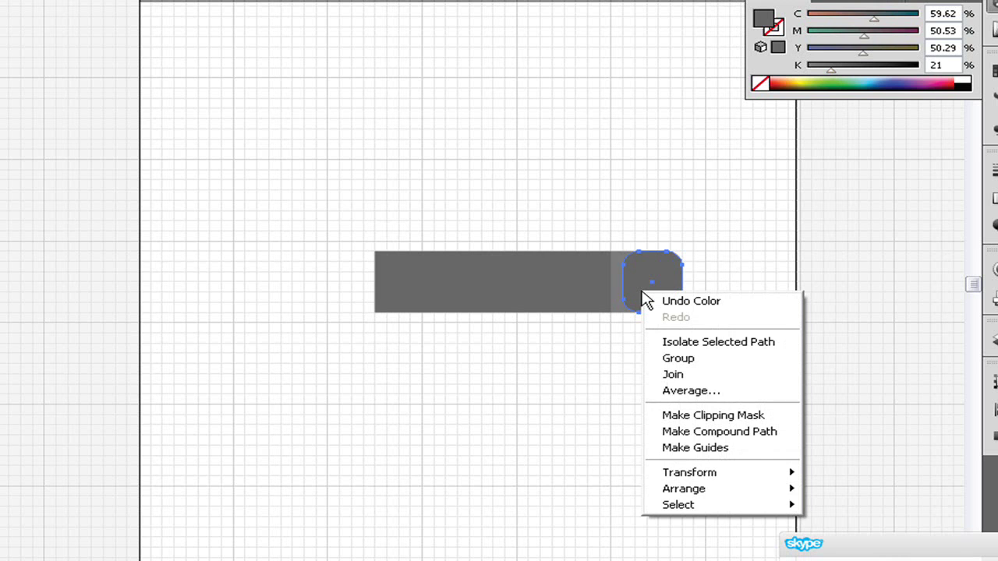
{"action": "mouse_move", "coordinate": [720, 499]}
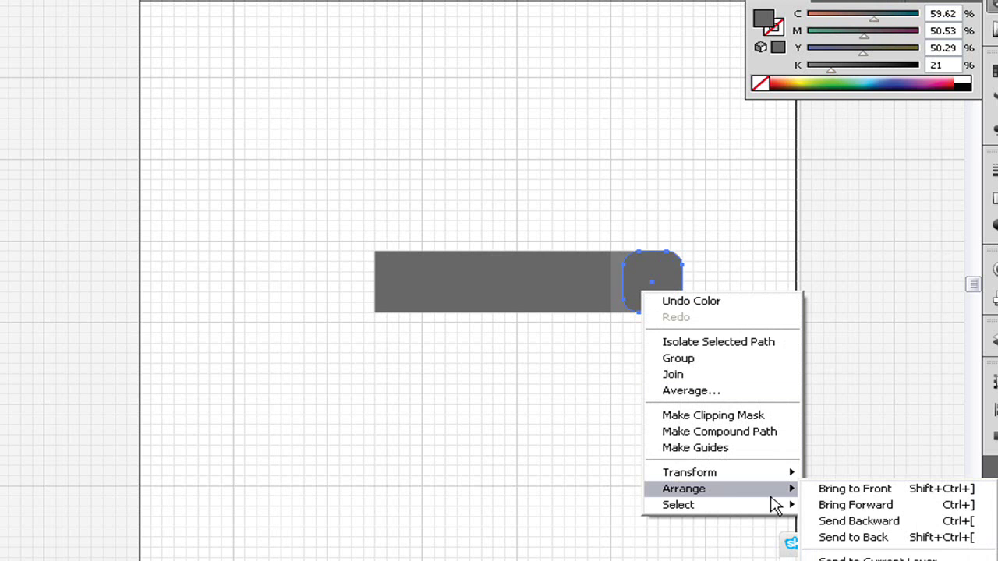
{"action": "left_click", "coordinate": [837, 536]}
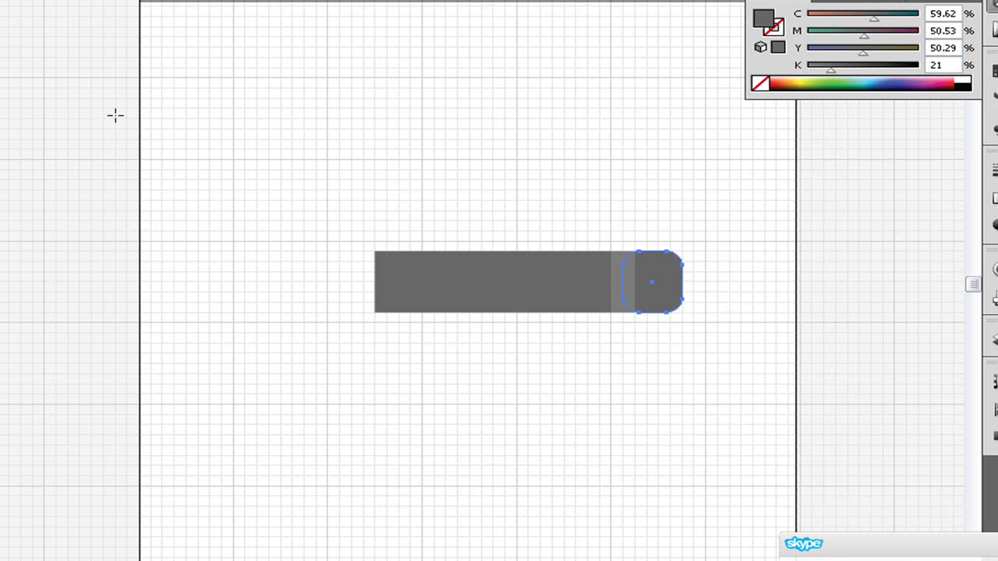
{"action": "key", "text": "shift+Left"}
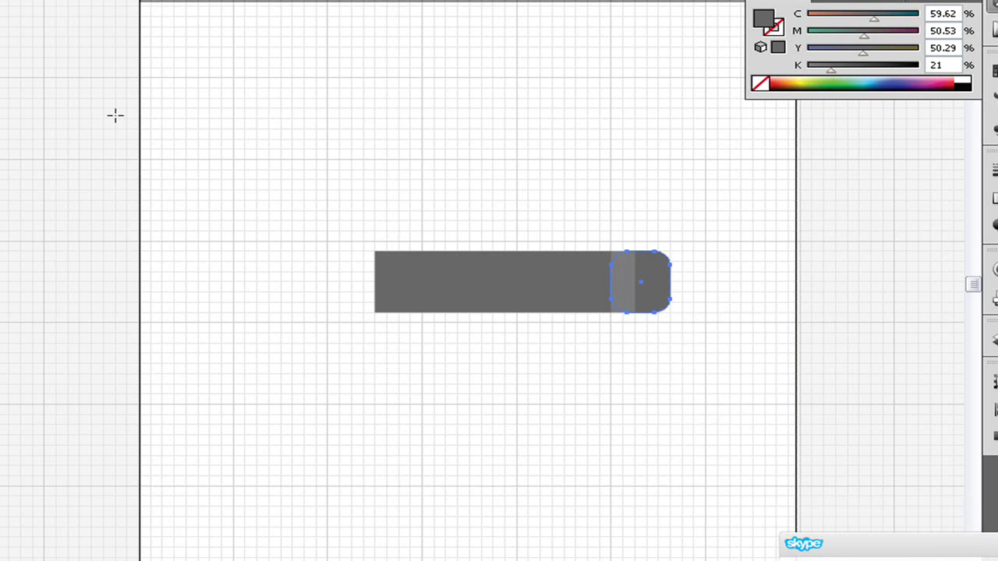
{"action": "left_click", "coordinate": [286, 125]}
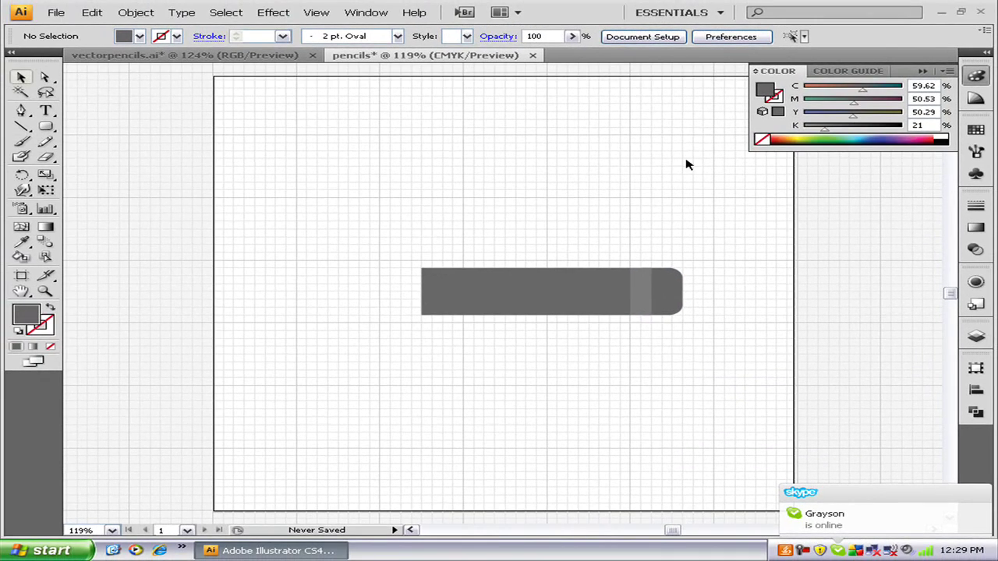
Draw a lighter-grey four-point tapered tip at the body's left end with the Pen tool.
{"action": "left_click", "coordinate": [811, 128]}
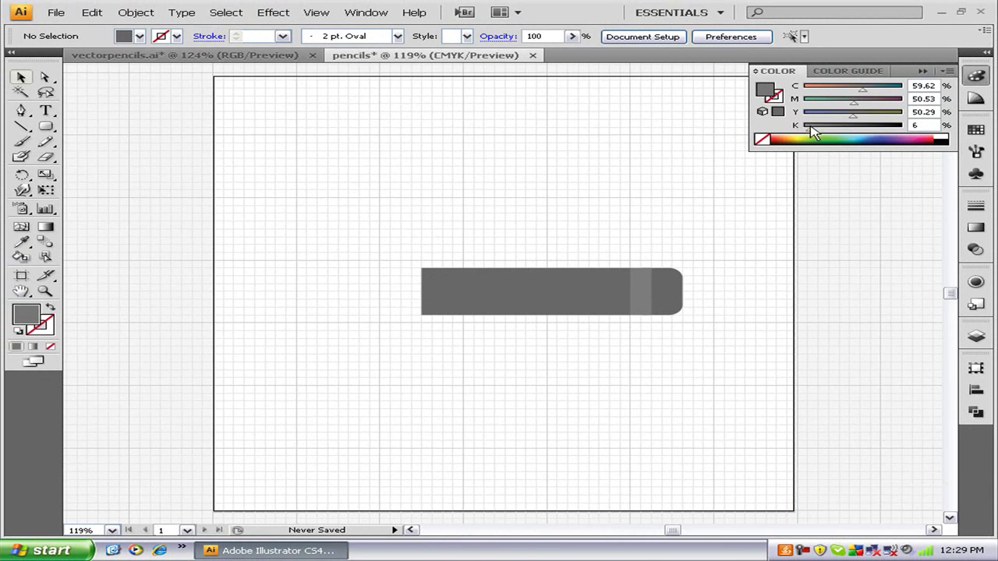
{"action": "left_click", "coordinate": [19, 112]}
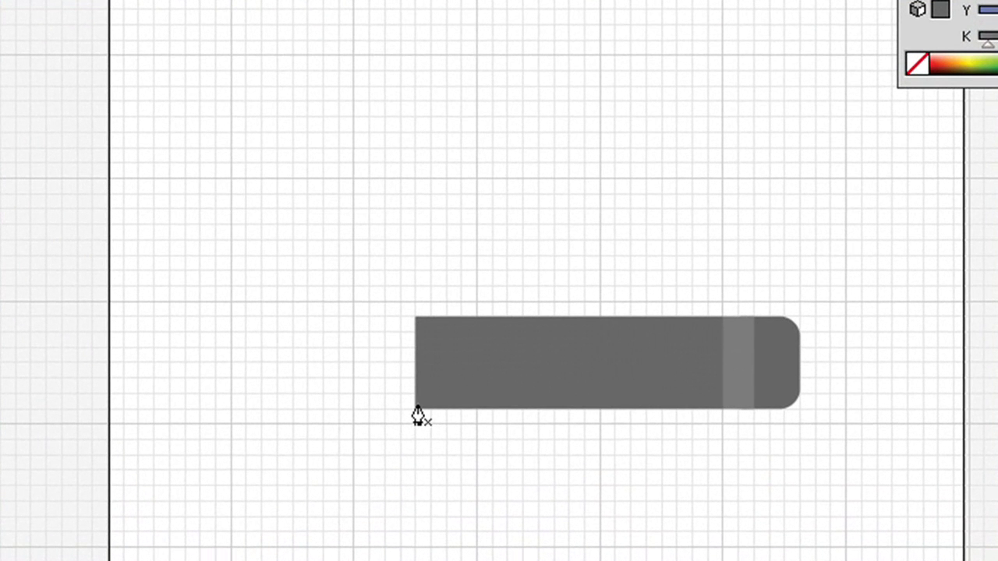
{"action": "left_click", "coordinate": [413, 406]}
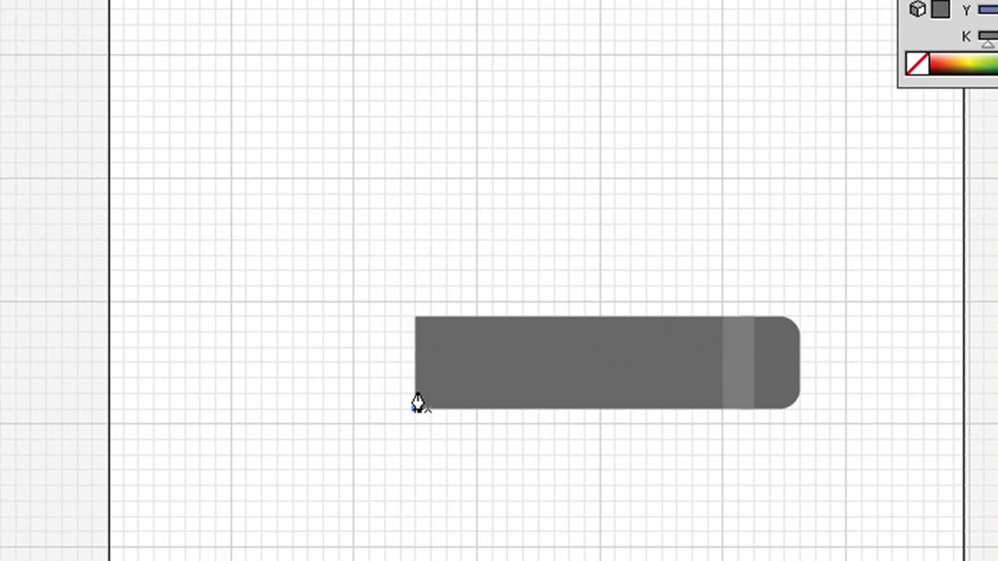
{"action": "left_click", "coordinate": [414, 316]}
{"action": "left_click", "coordinate": [322, 346]}
{"action": "left_click", "coordinate": [322, 378]}
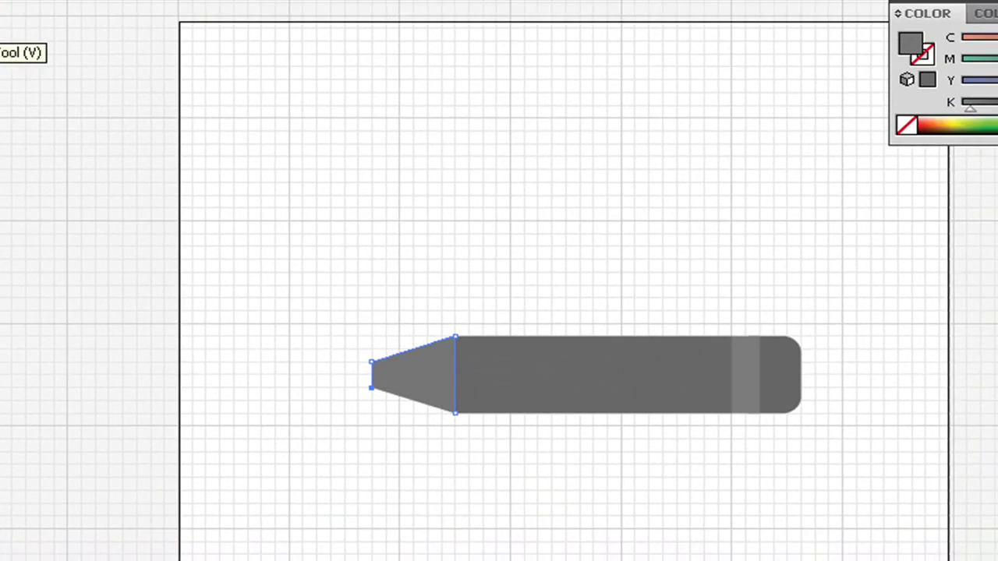
{"action": "left_click", "coordinate": [20, 93]}
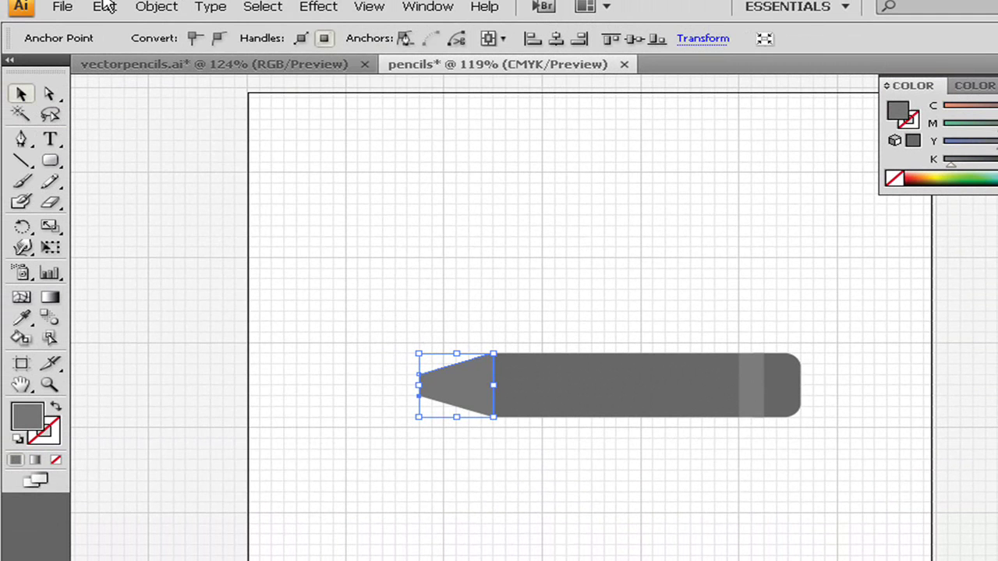
Expand the tip shape into plain paths and deselect it.
{"action": "left_click", "coordinate": [157, 8]}
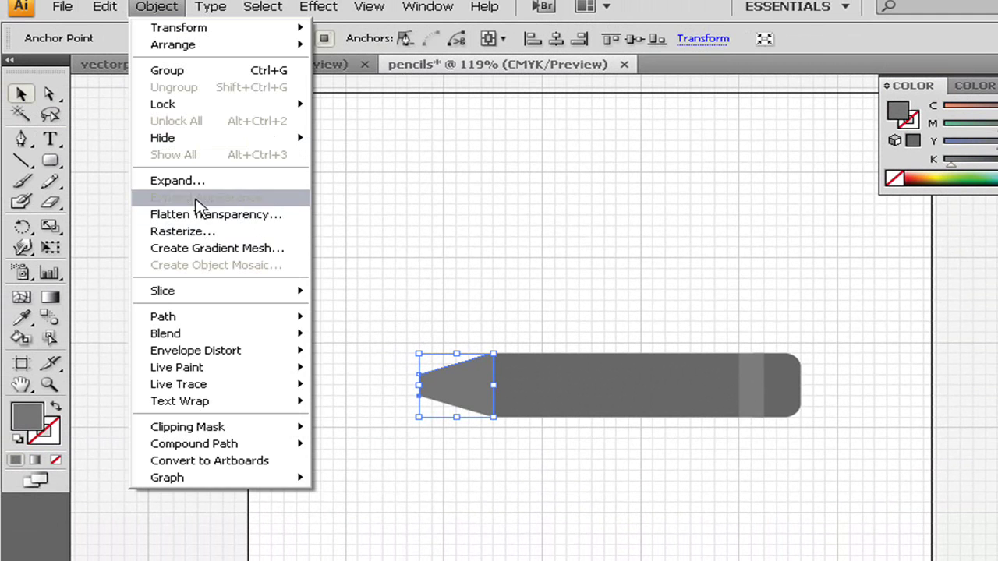
{"action": "key", "text": "Escape"}
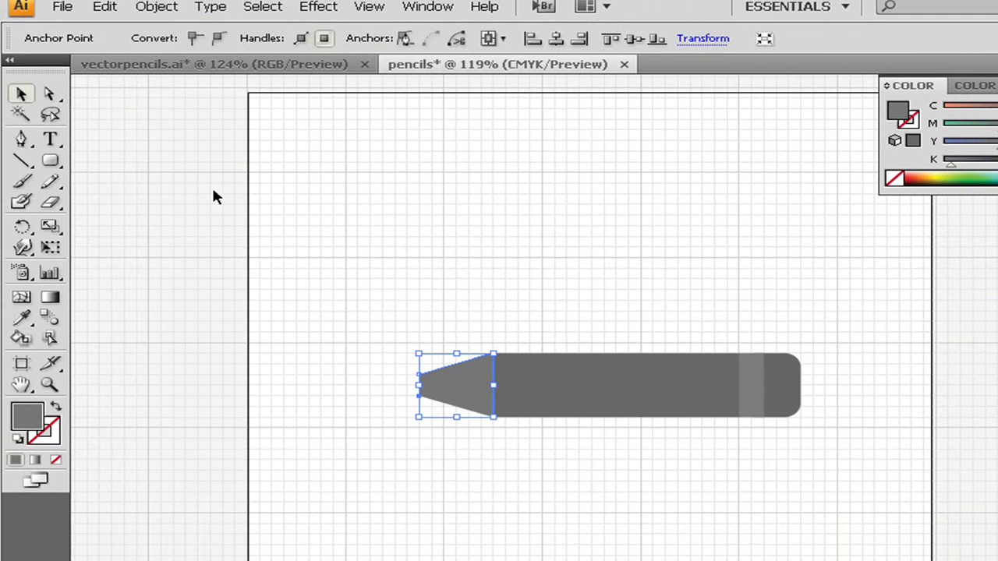
{"action": "left_click", "coordinate": [452, 390]}
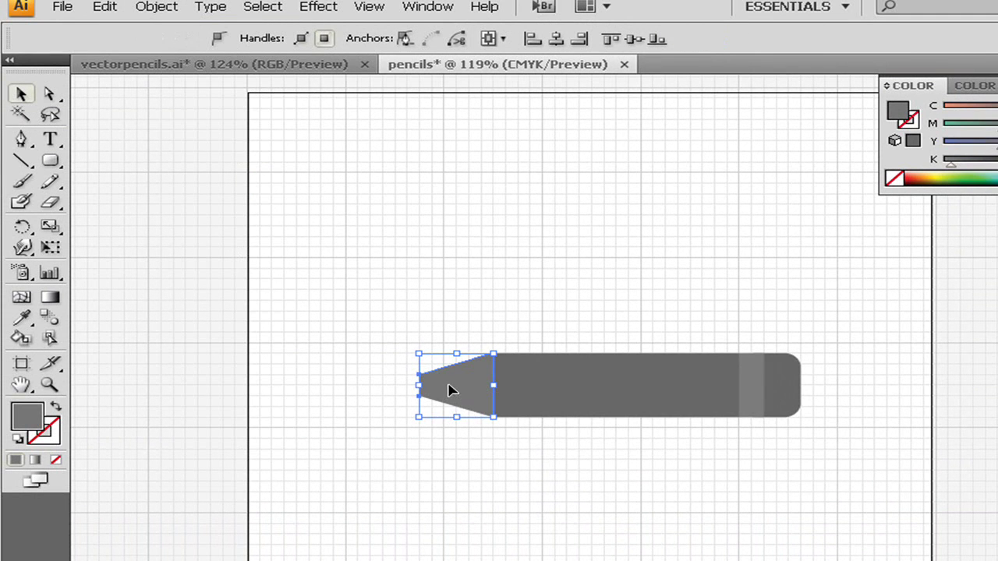
{"action": "left_click", "coordinate": [161, 11]}
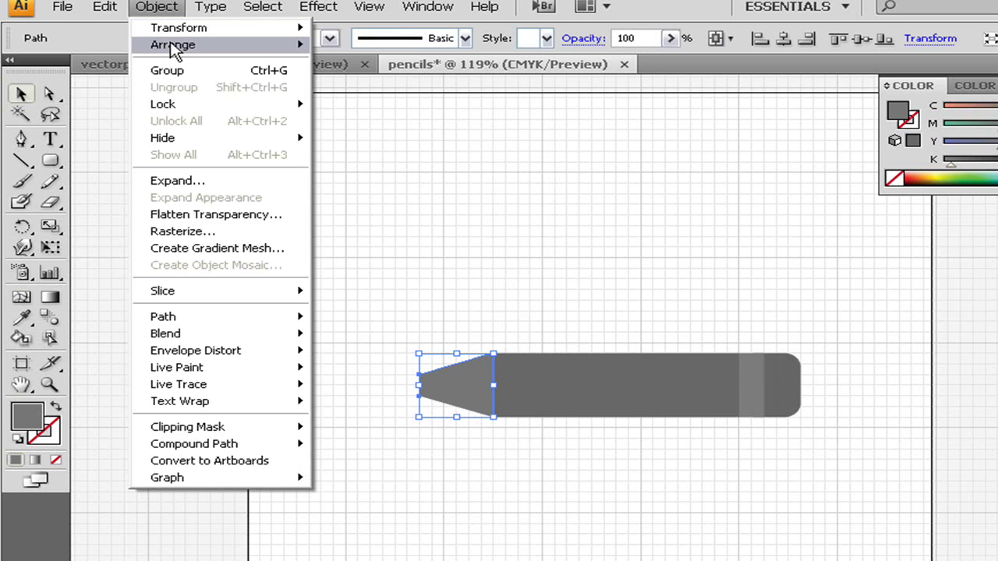
{"action": "left_click", "coordinate": [185, 180]}
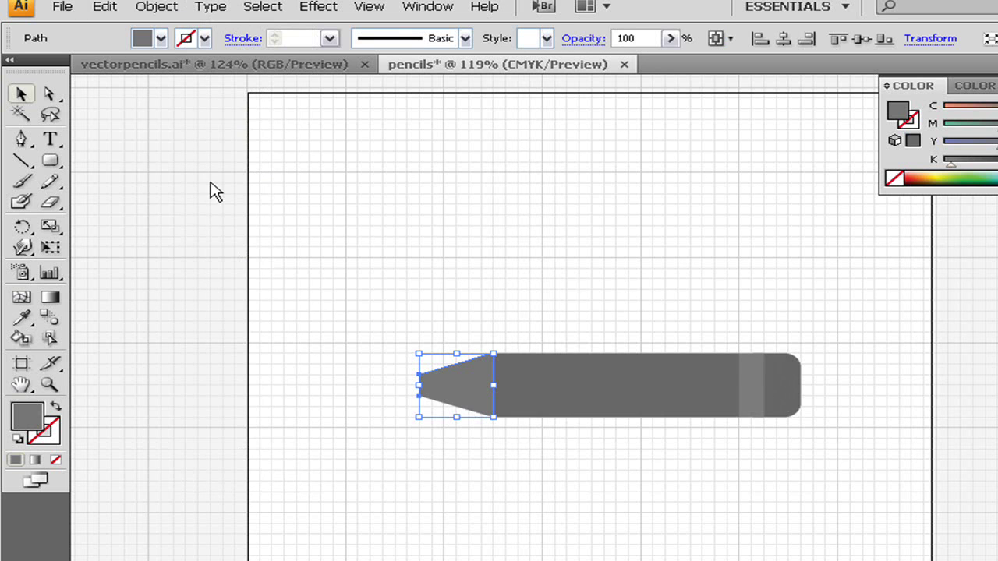
{"action": "left_click", "coordinate": [465, 205]}
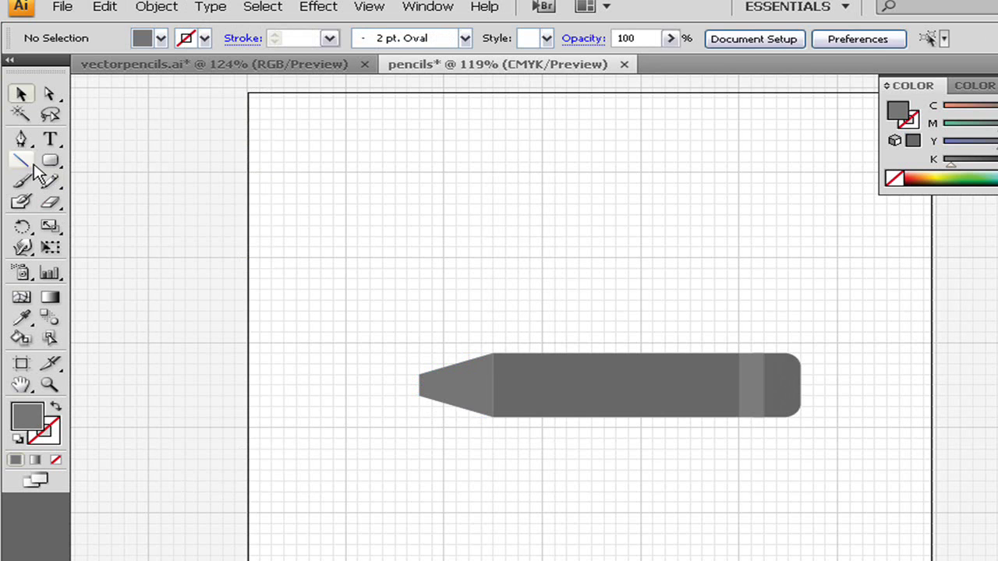
{"action": "left_click", "coordinate": [22, 139]}
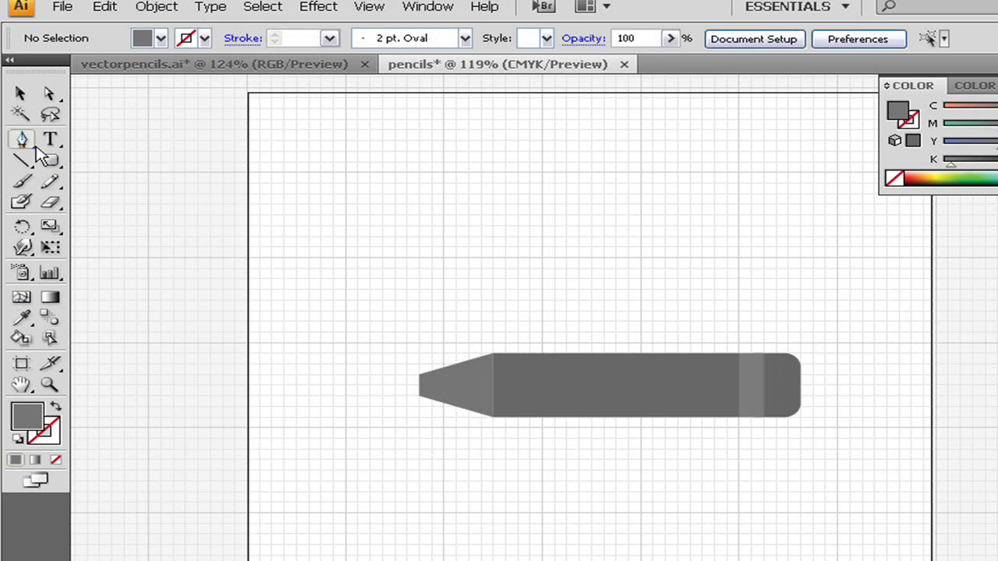
Draw a small darker lead triangle at the tip's point and expand it into paths.
{"action": "left_click_drag", "start_coordinate": [961, 162], "coordinate": [965, 162]}
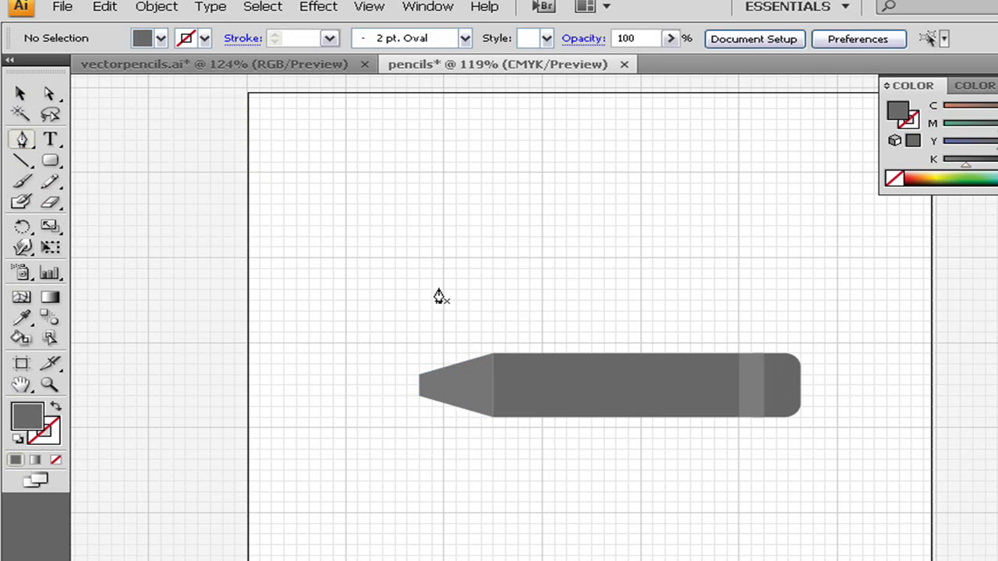
{"action": "left_click", "coordinate": [431, 278]}
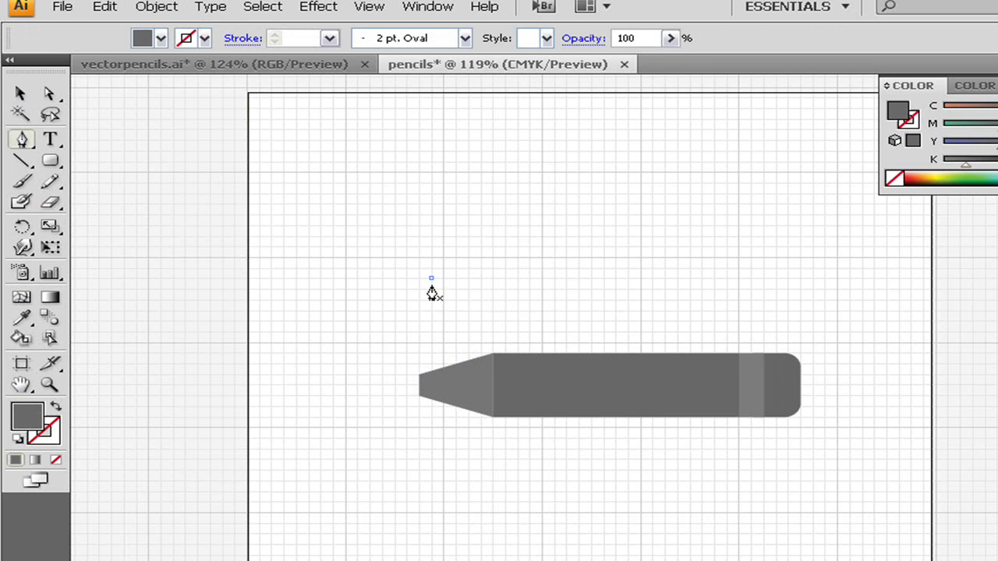
{"action": "left_click", "coordinate": [431, 299]}
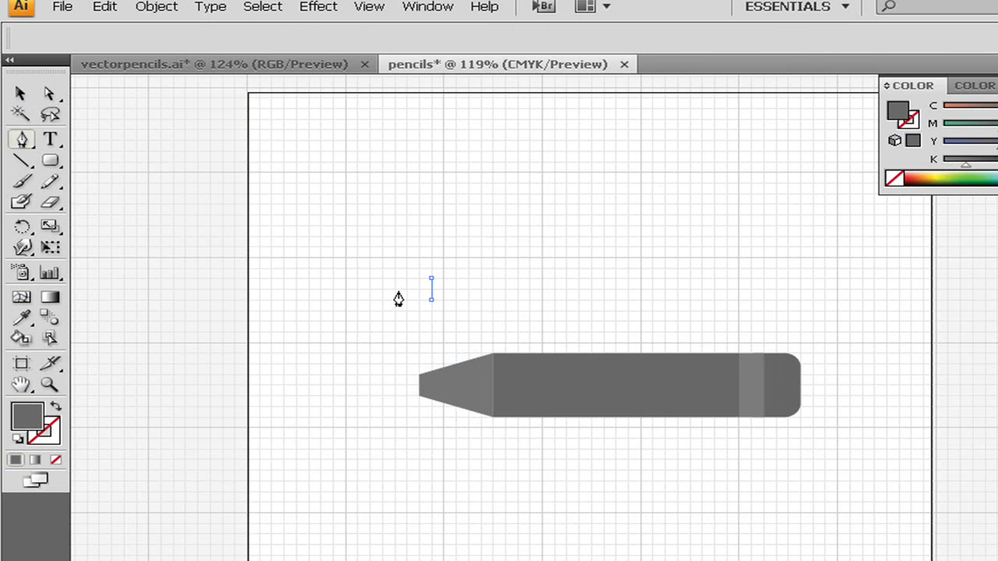
{"action": "left_click", "coordinate": [395, 290]}
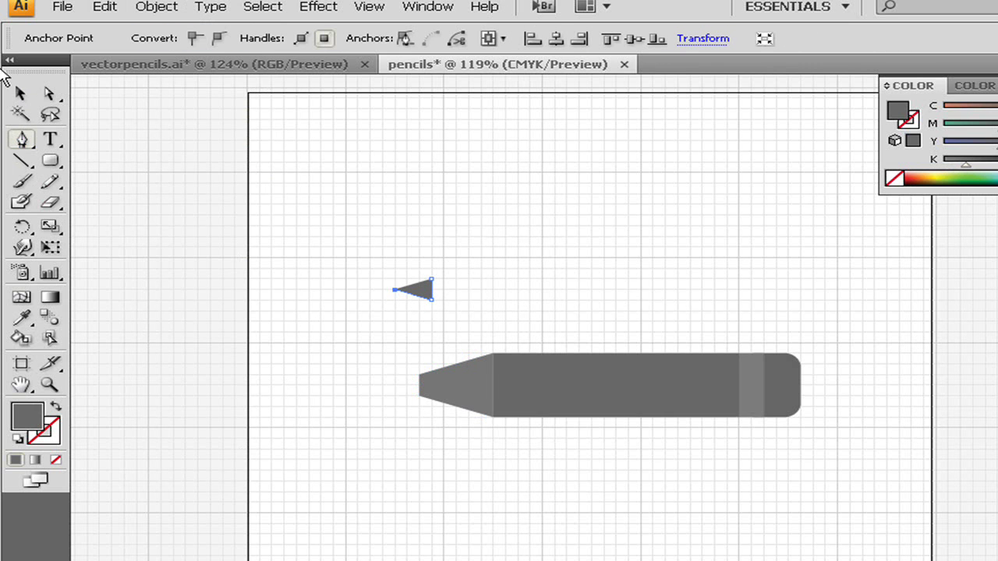
{"action": "left_click", "coordinate": [21, 94]}
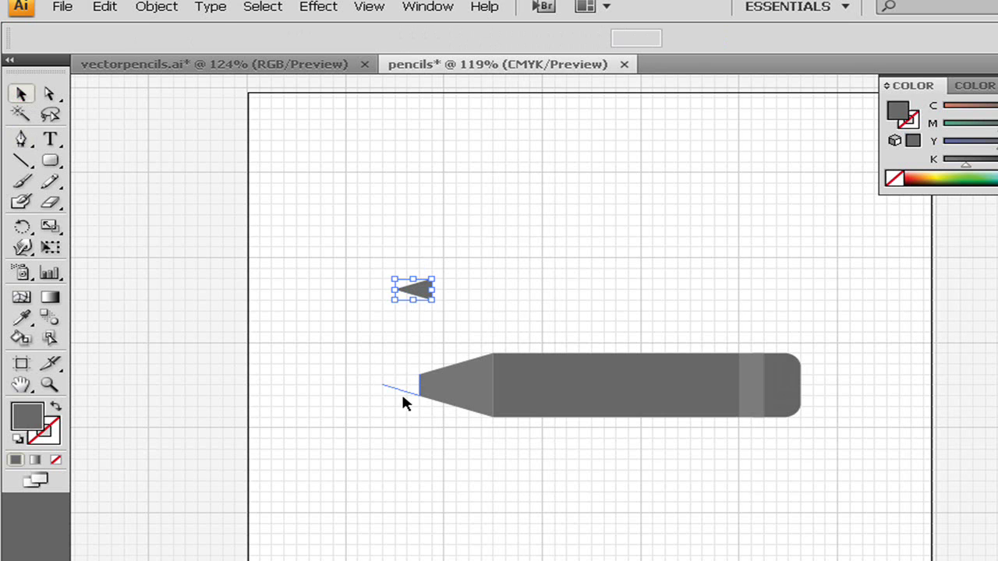
{"action": "left_click_drag", "start_coordinate": [403, 396], "coordinate": [403, 396]}
{"action": "left_click", "coordinate": [156, 7]}
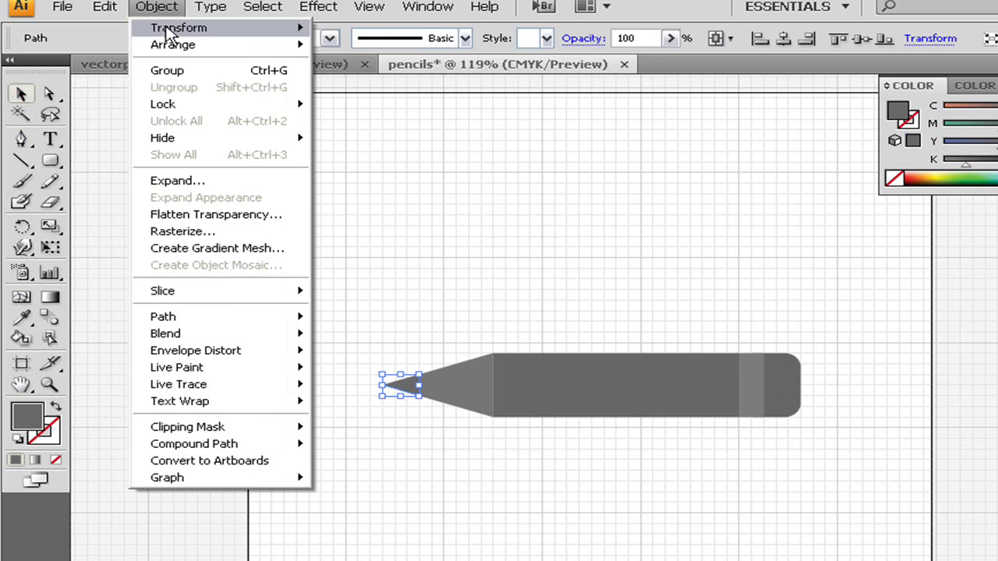
{"action": "left_click", "coordinate": [213, 181]}
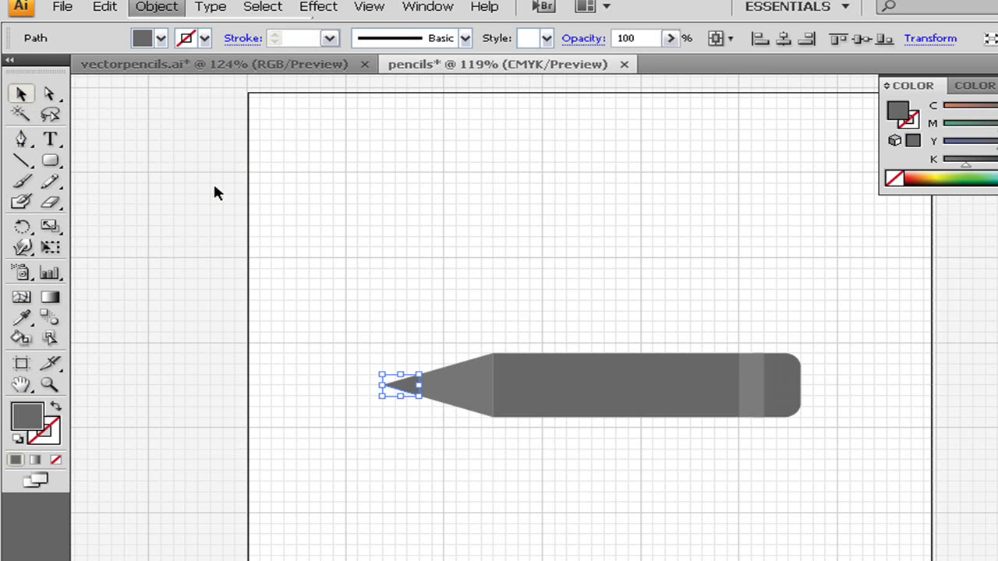
Isolate the pencil's barrel rectangle and fill it with a linear gradient.
{"action": "left_click", "coordinate": [373, 255]}
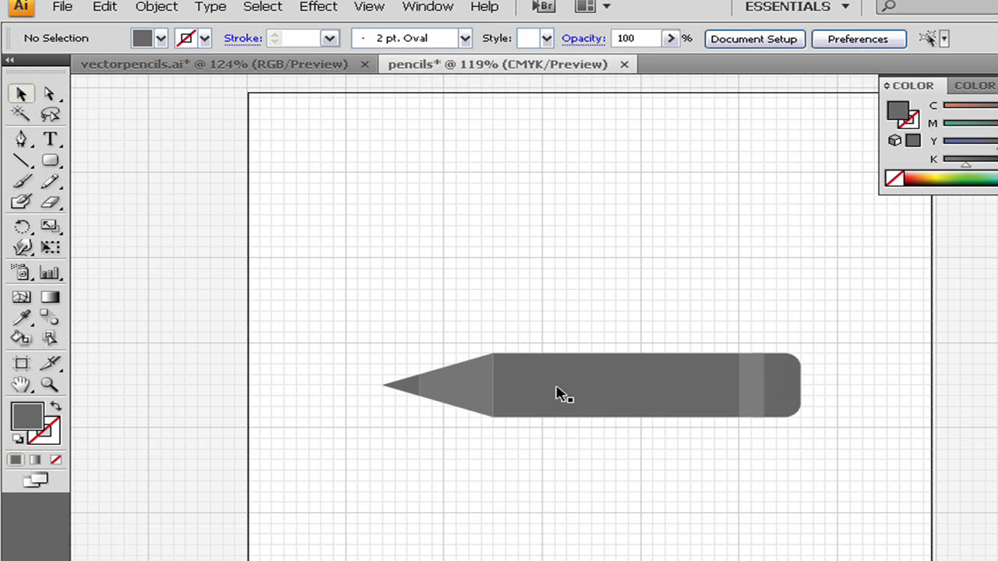
{"action": "left_click", "coordinate": [753, 395]}
{"action": "left_click", "coordinate": [647, 405]}
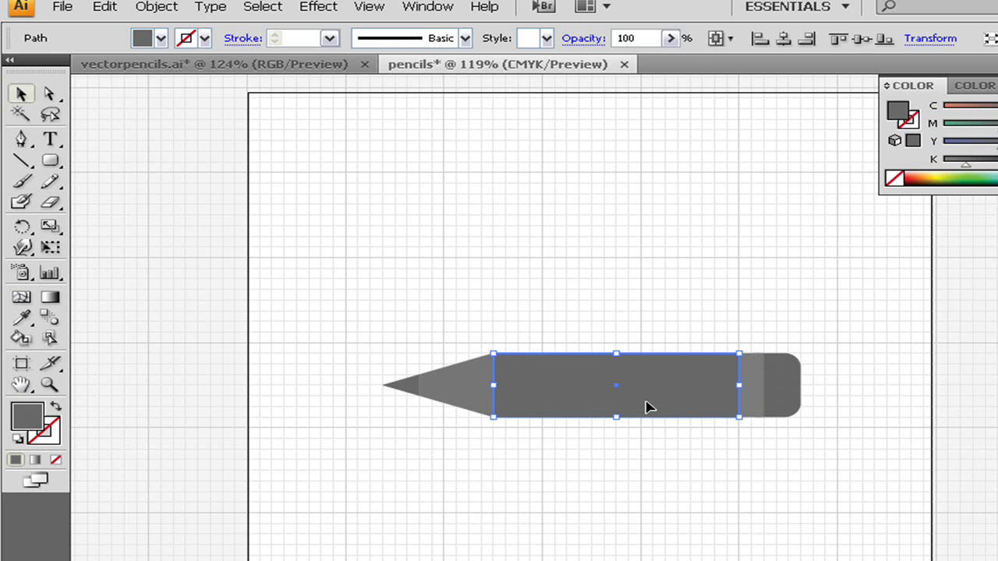
{"action": "double_click", "coordinate": [647, 405]}
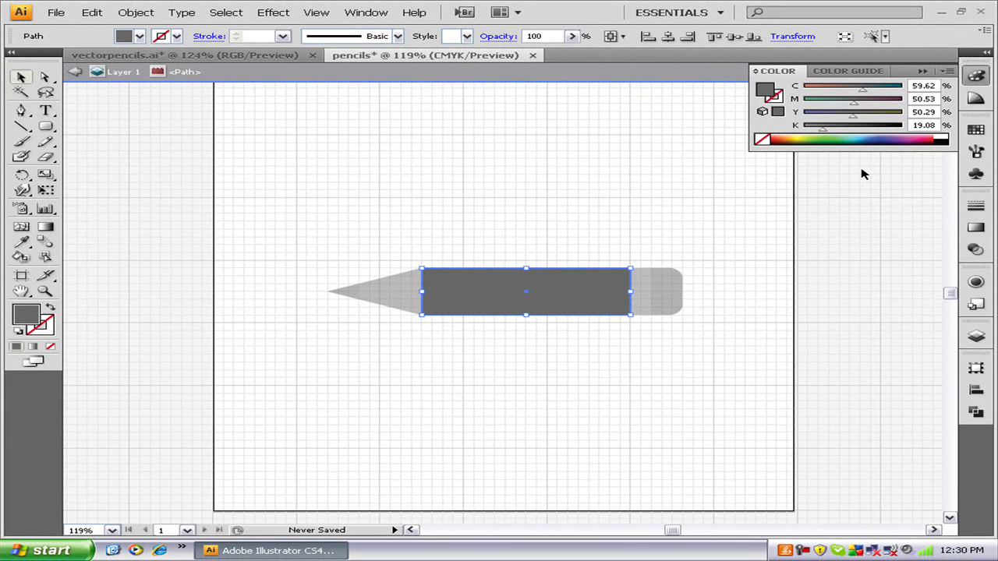
{"action": "left_click", "coordinate": [975, 230]}
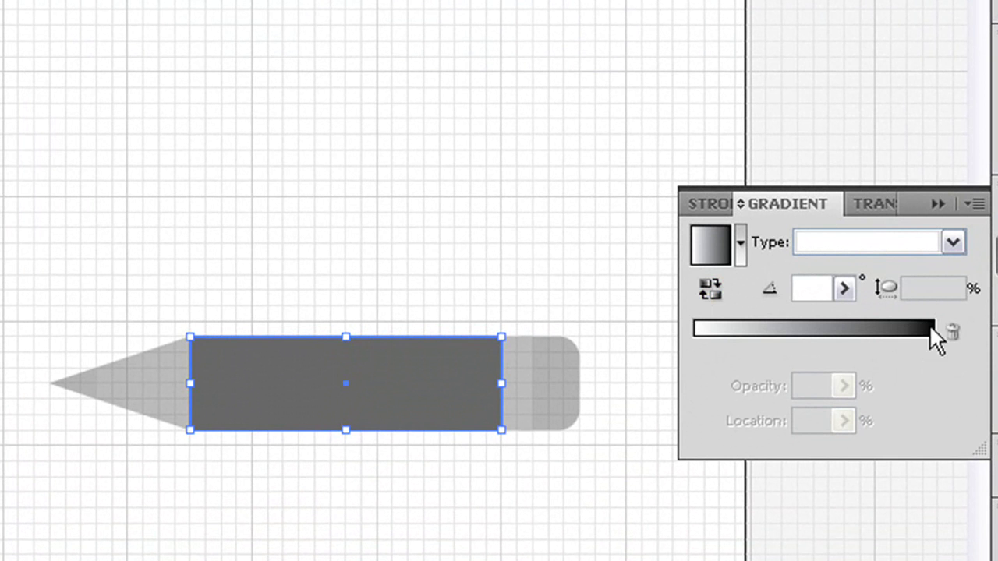
{"action": "left_click", "coordinate": [934, 351]}
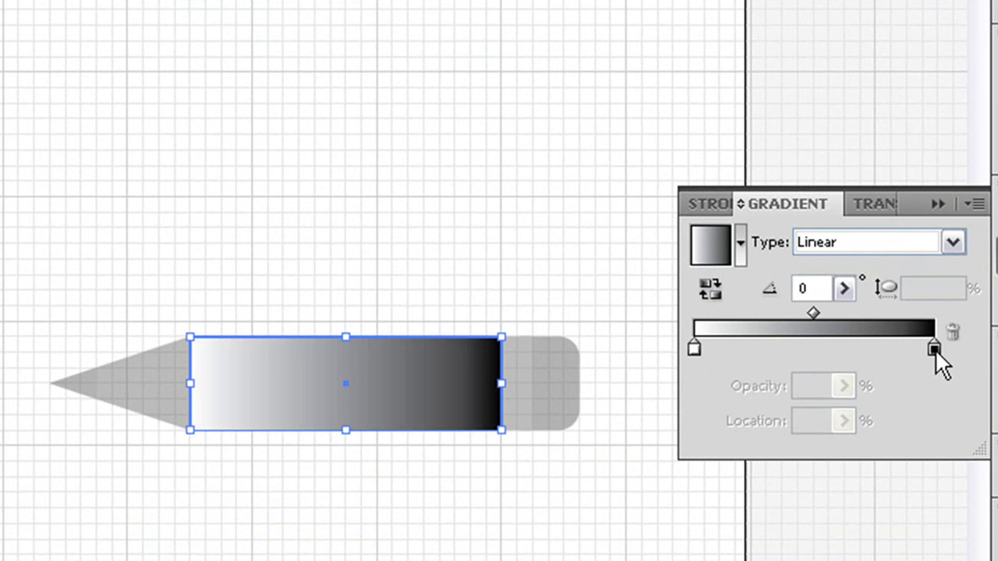
Colour the gradient stops cyan-blue and blue, then set its angle to -90°.
{"action": "double_click", "coordinate": [934, 349]}
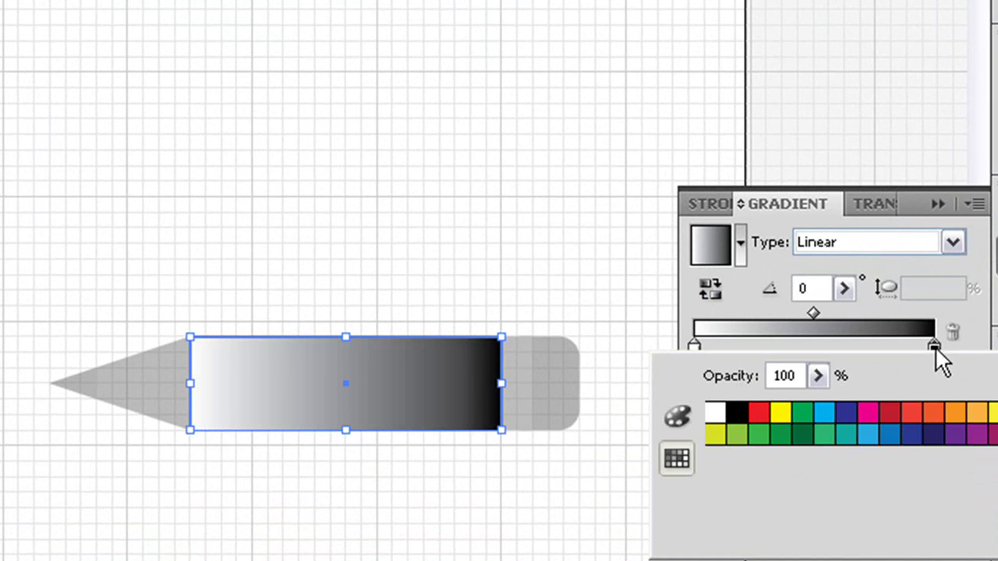
{"action": "left_click", "coordinate": [892, 439]}
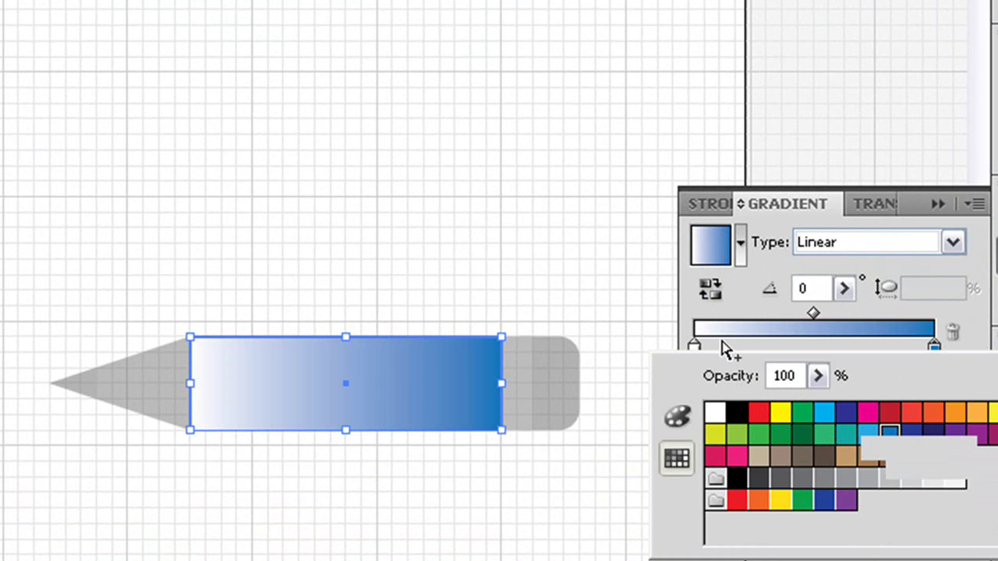
{"action": "left_click", "coordinate": [679, 309]}
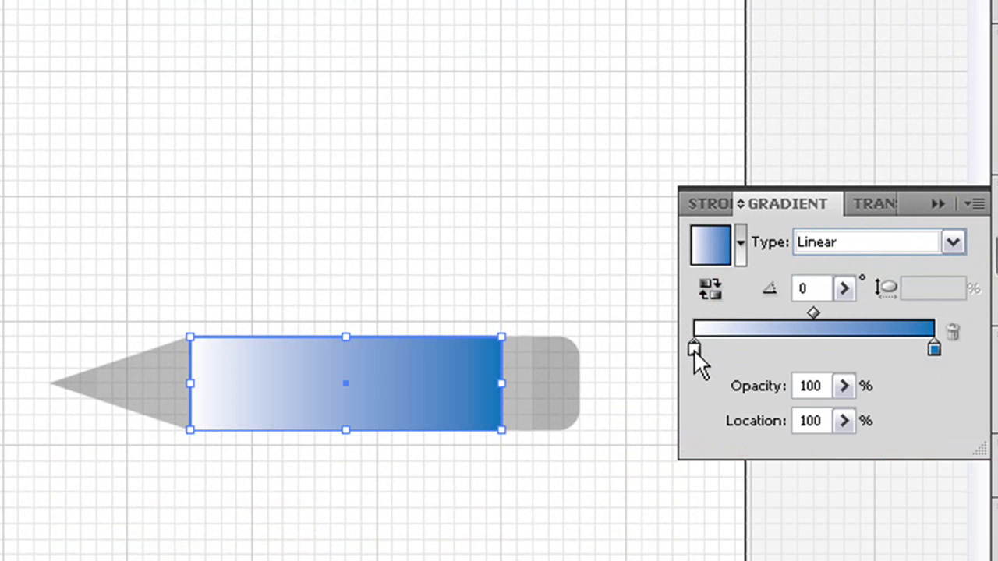
{"action": "double_click", "coordinate": [693, 348]}
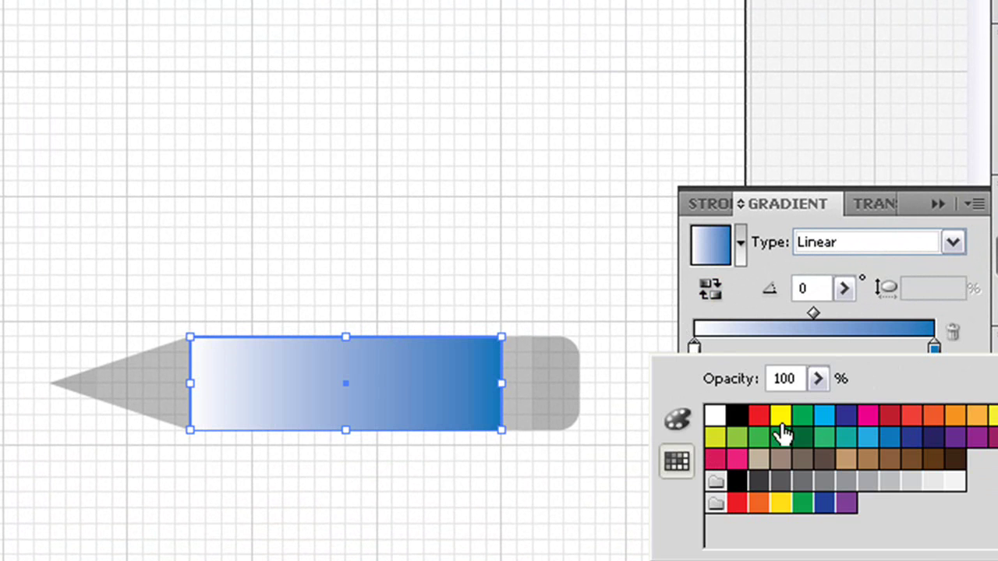
{"action": "left_click", "coordinate": [865, 439]}
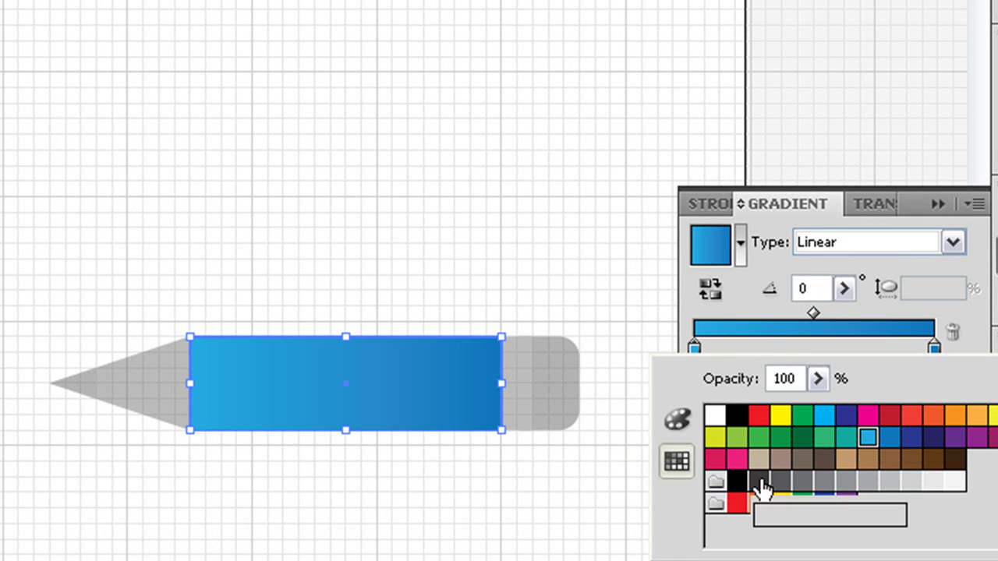
{"action": "left_click", "coordinate": [762, 255]}
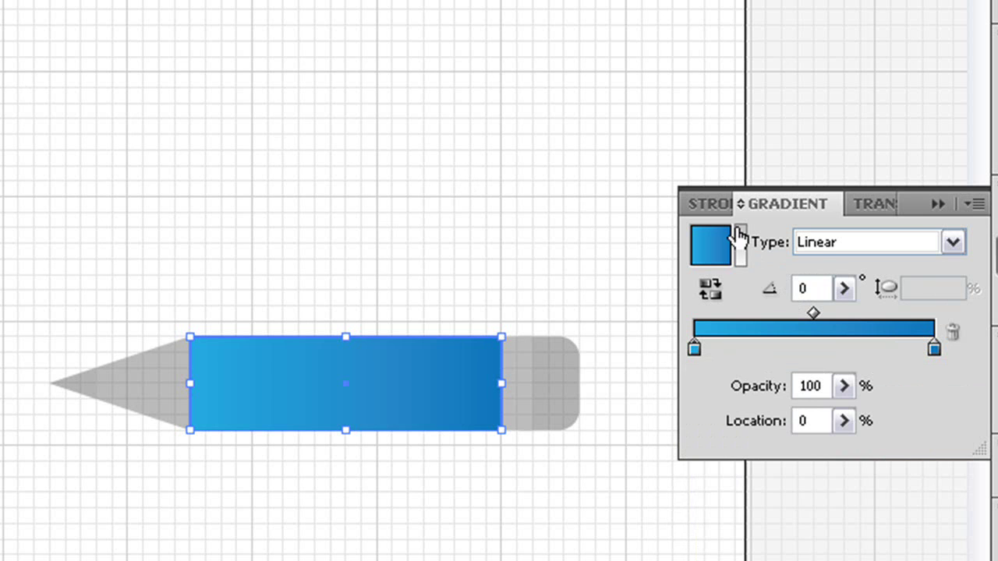
{"action": "left_click", "coordinate": [797, 285]}
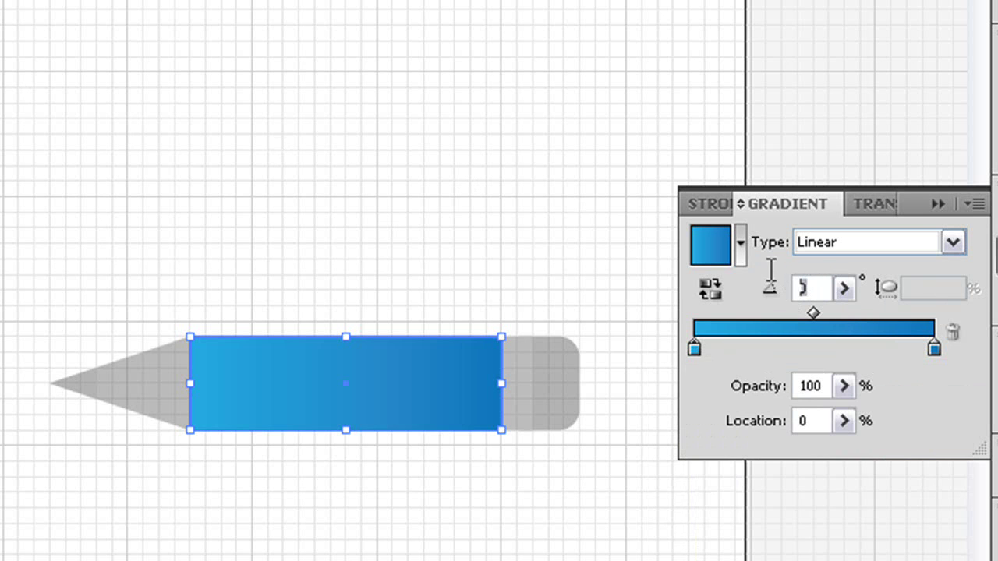
{"action": "type", "text": "-90"}
{"action": "key", "text": "Return"}
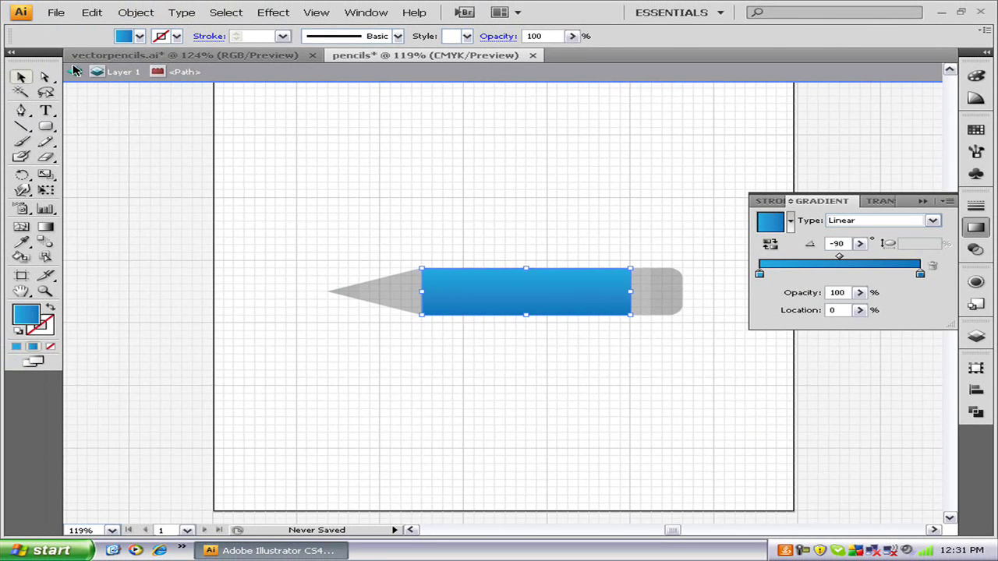
Exit isolation mode and select the grey ferrule band between barrel and eraser.
{"action": "left_click", "coordinate": [75, 70]}
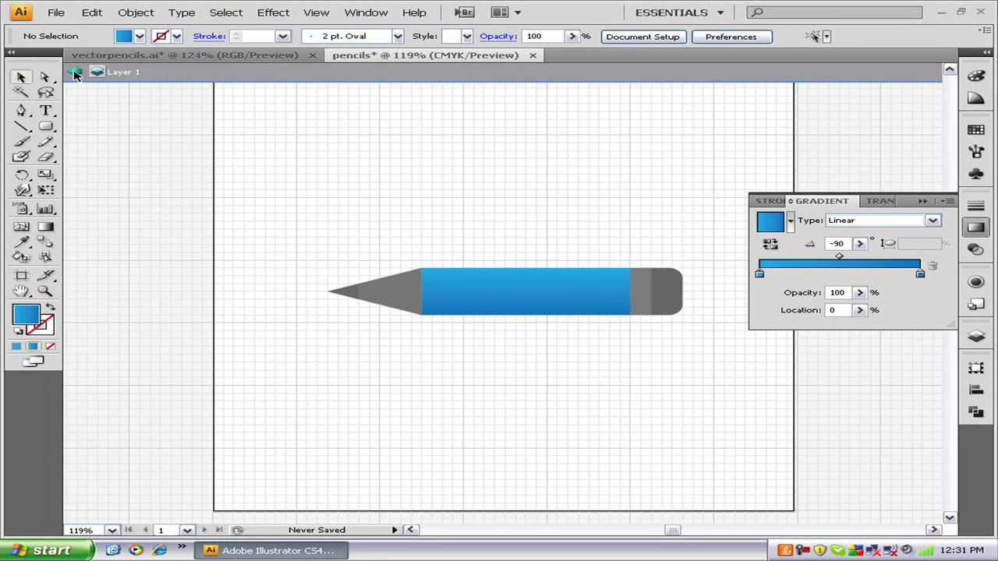
{"action": "left_click", "coordinate": [680, 309]}
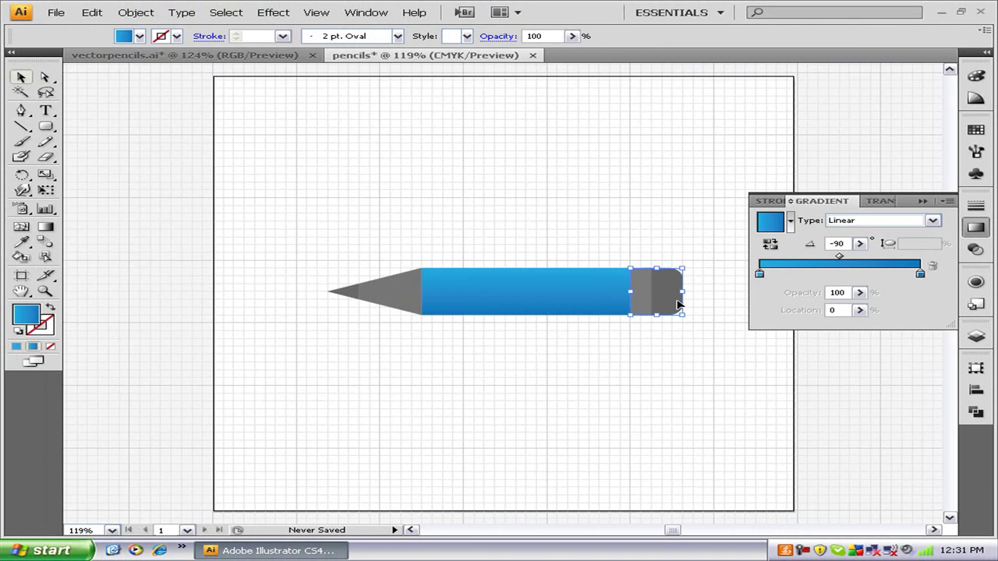
{"action": "left_click", "coordinate": [541, 379]}
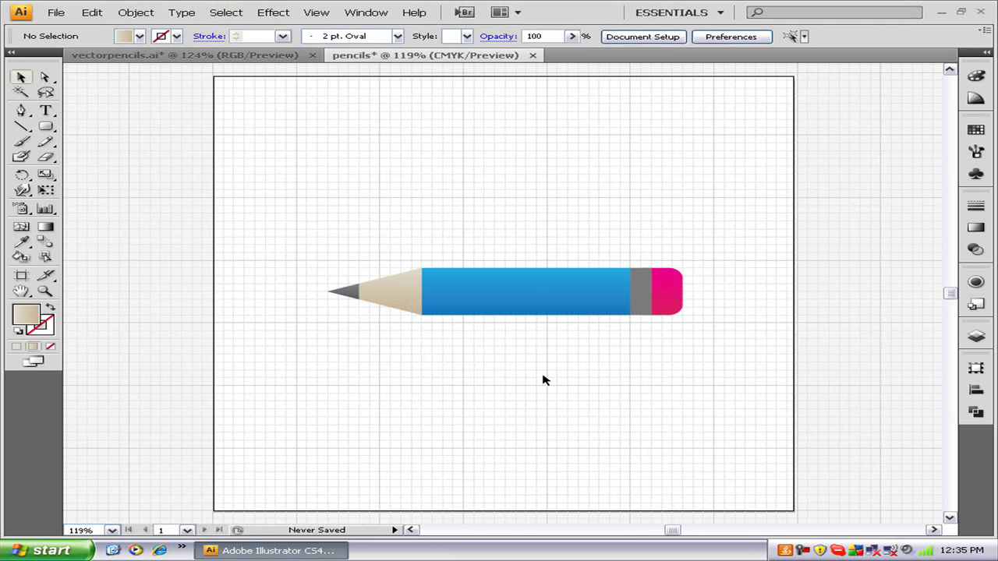
{"action": "left_click", "coordinate": [649, 282]}
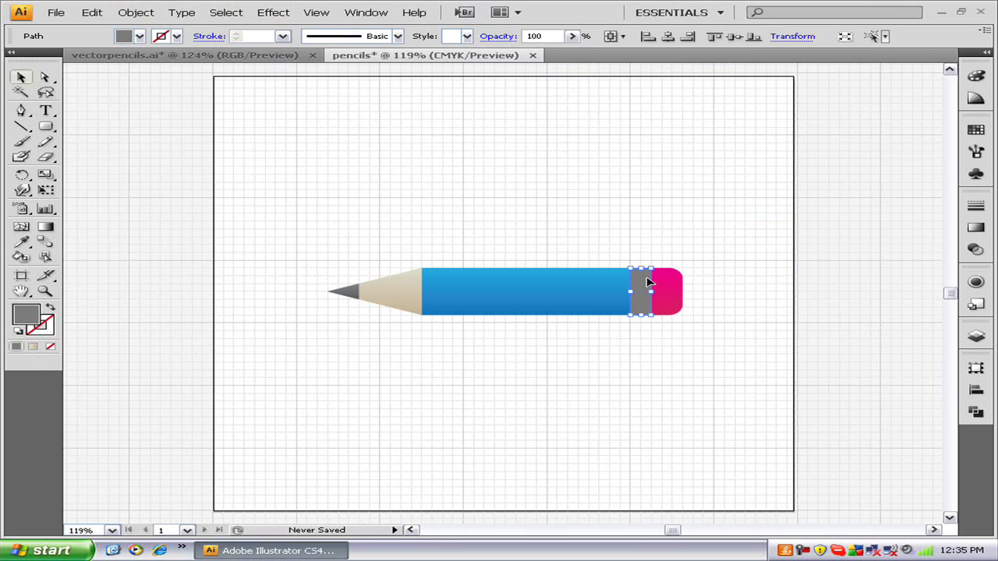
Isolate the ferrule, fill it with a linear gradient, and add stops at 20.6% and 78.1%.
{"action": "double_click", "coordinate": [649, 282]}
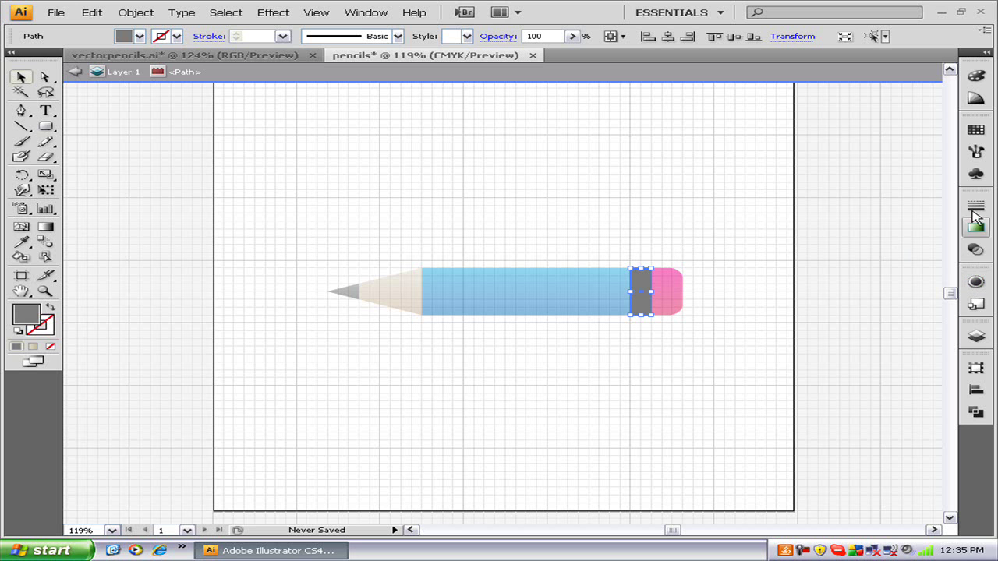
{"action": "left_click", "coordinate": [976, 228]}
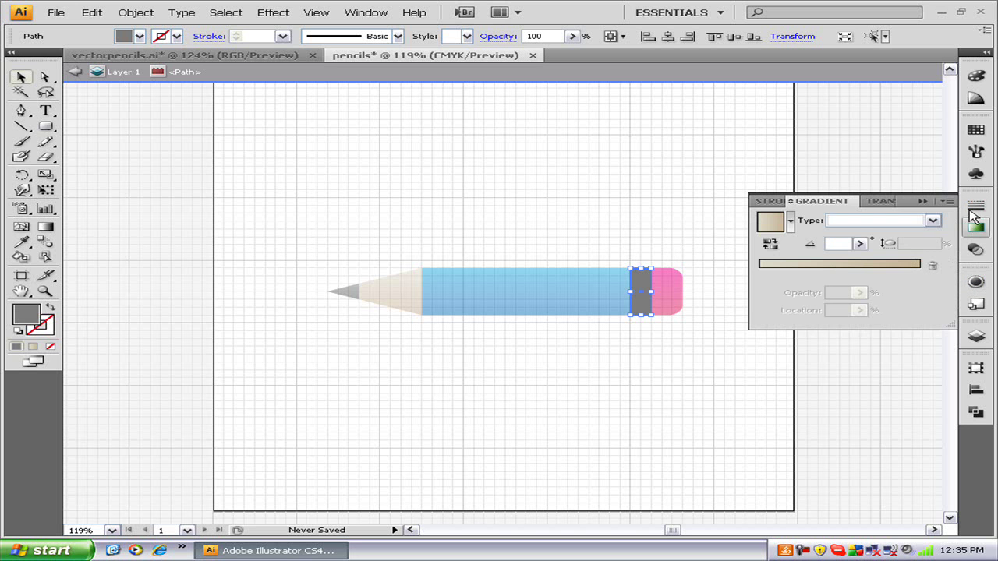
{"action": "left_click", "coordinate": [897, 269]}
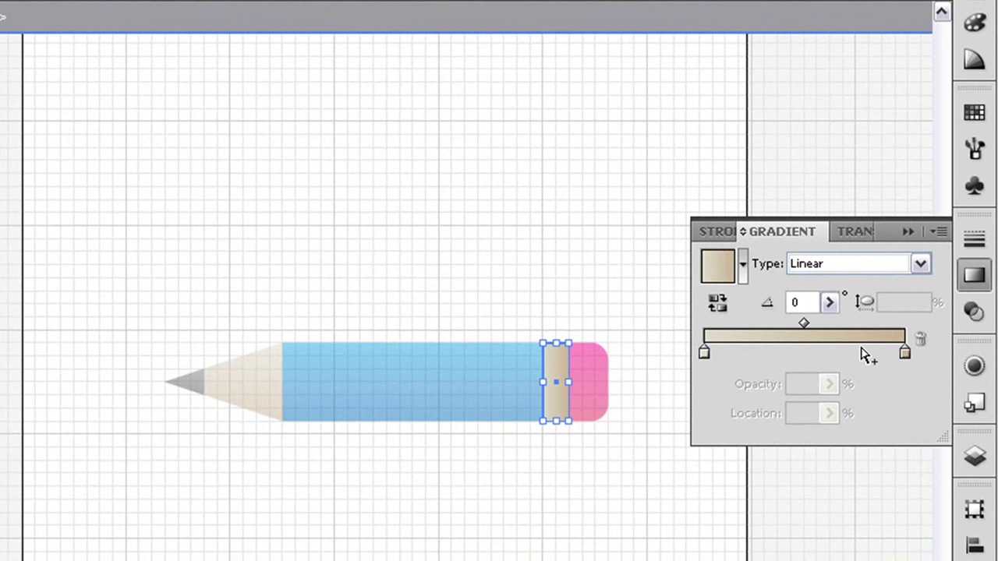
{"action": "left_click", "coordinate": [861, 351]}
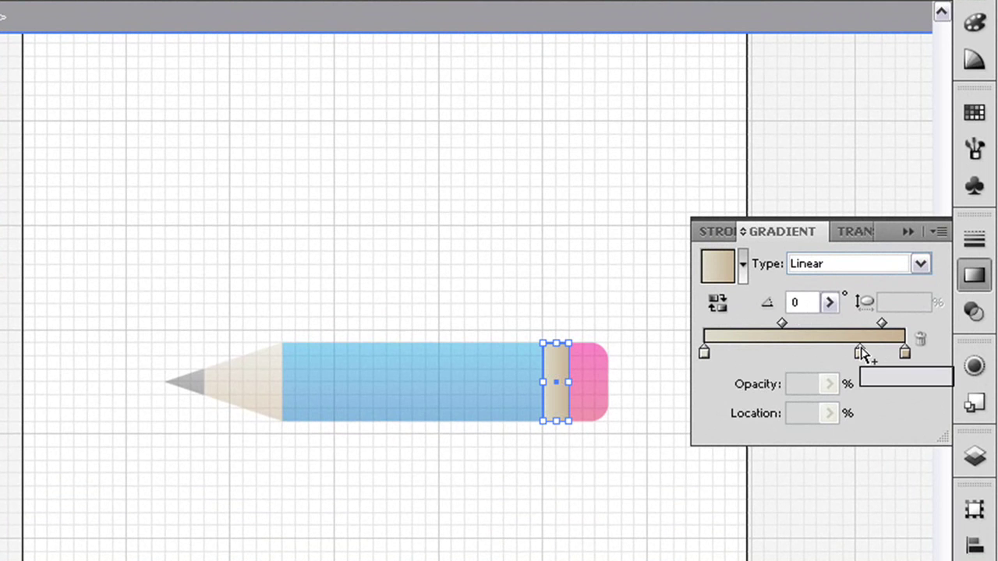
{"action": "left_click", "coordinate": [744, 352]}
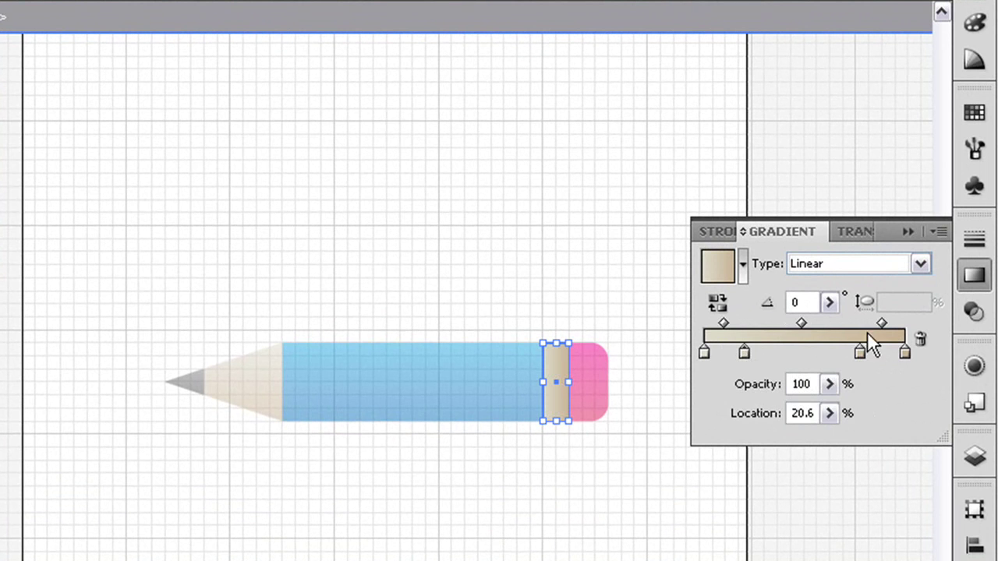
Set the leftmost gradient stop to pale grey F2F2F2 in Web RGB.
{"action": "double_click", "coordinate": [704, 350]}
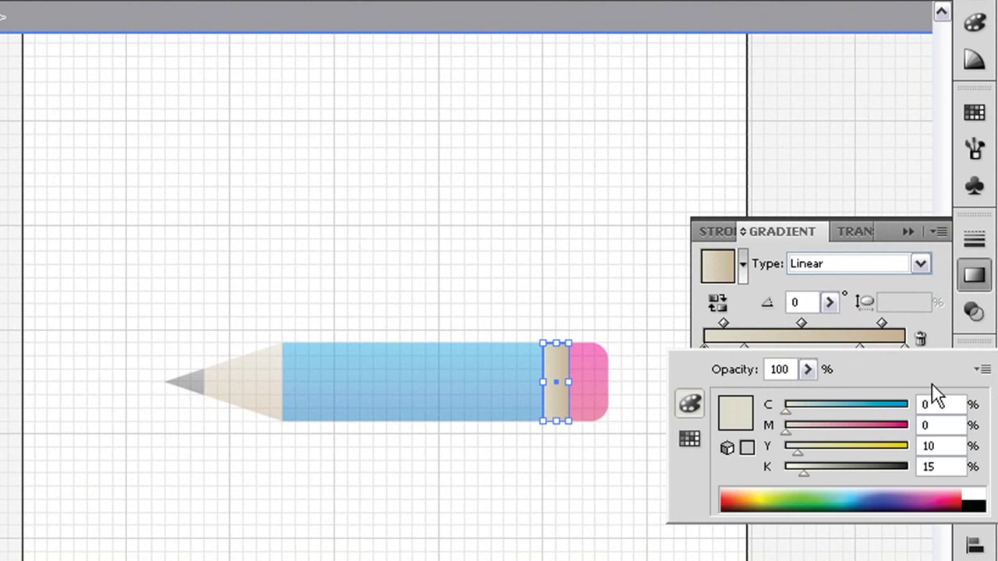
{"action": "left_click", "coordinate": [981, 370]}
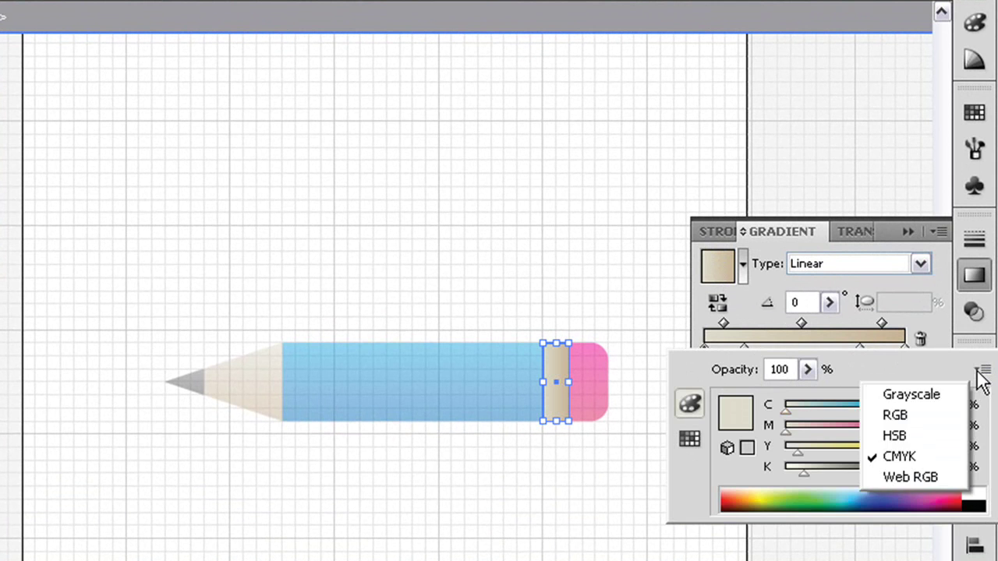
{"action": "left_click", "coordinate": [935, 478]}
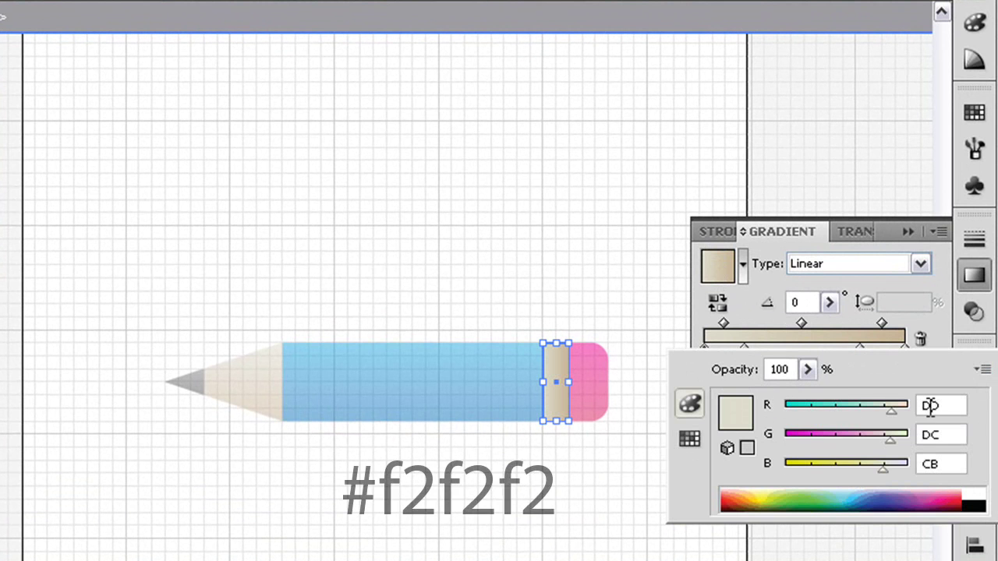
{"action": "left_click_drag", "start_coordinate": [945, 406], "coordinate": [920, 406]}
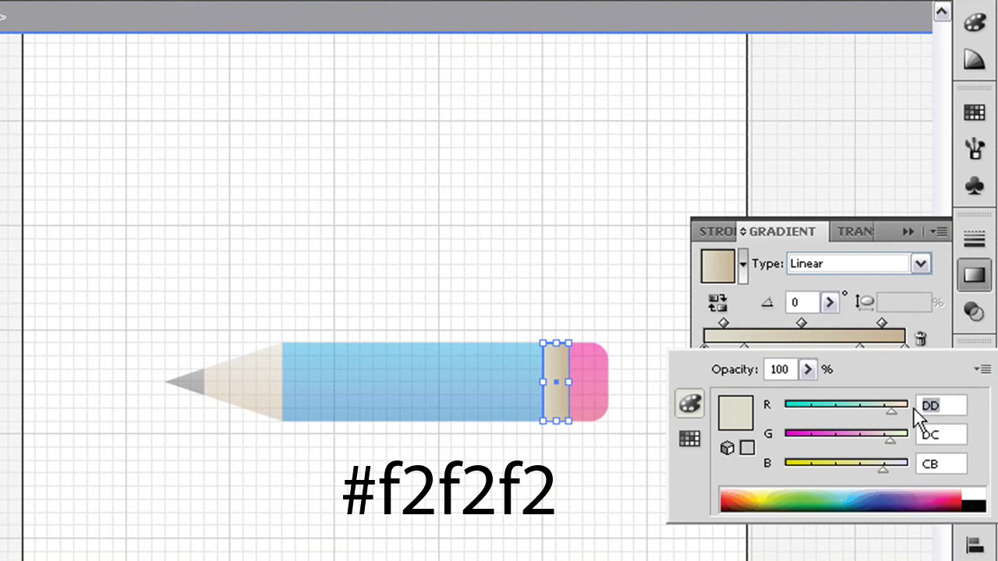
{"action": "type", "text": "f2"}
{"action": "key", "text": "Tab"}
{"action": "type", "text": "f"}
{"action": "key", "text": "Tab"}
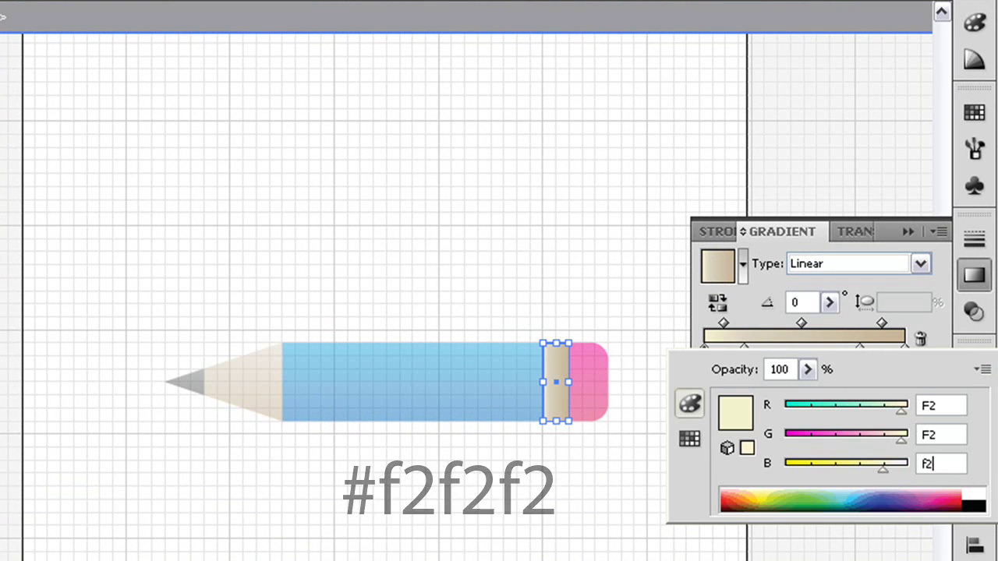
{"action": "type", "text": "f2"}
{"action": "key", "text": "Return"}
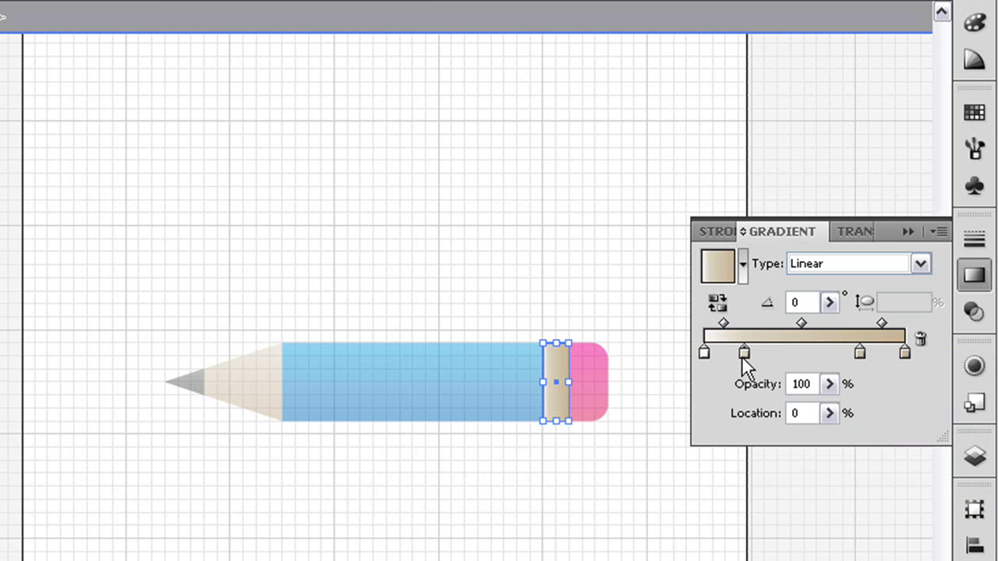
Set the 20.6% gradient stop to grey B2B2B2 in Web RGB.
{"action": "double_click", "coordinate": [744, 355]}
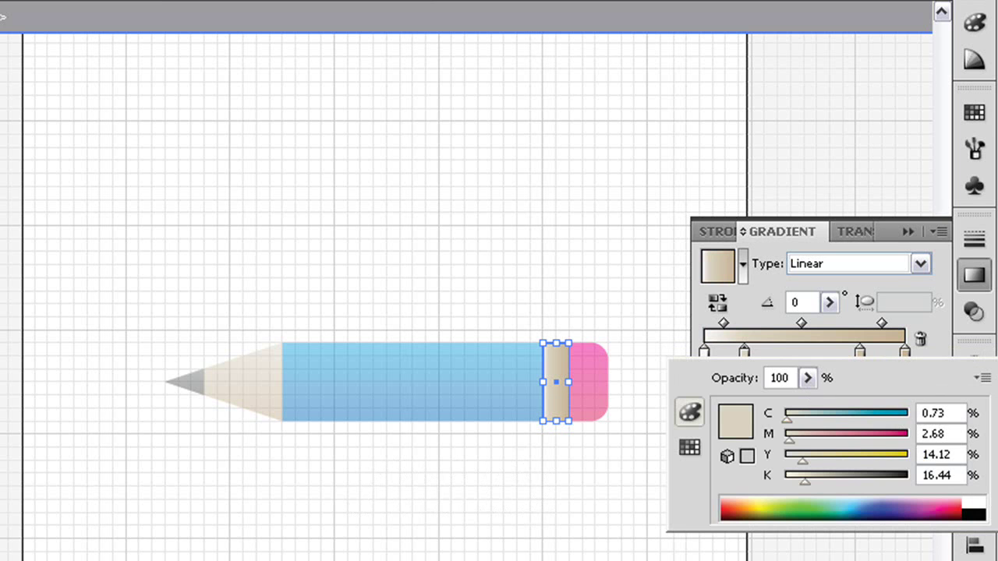
{"action": "left_click", "coordinate": [981, 379]}
{"action": "left_click", "coordinate": [913, 480]}
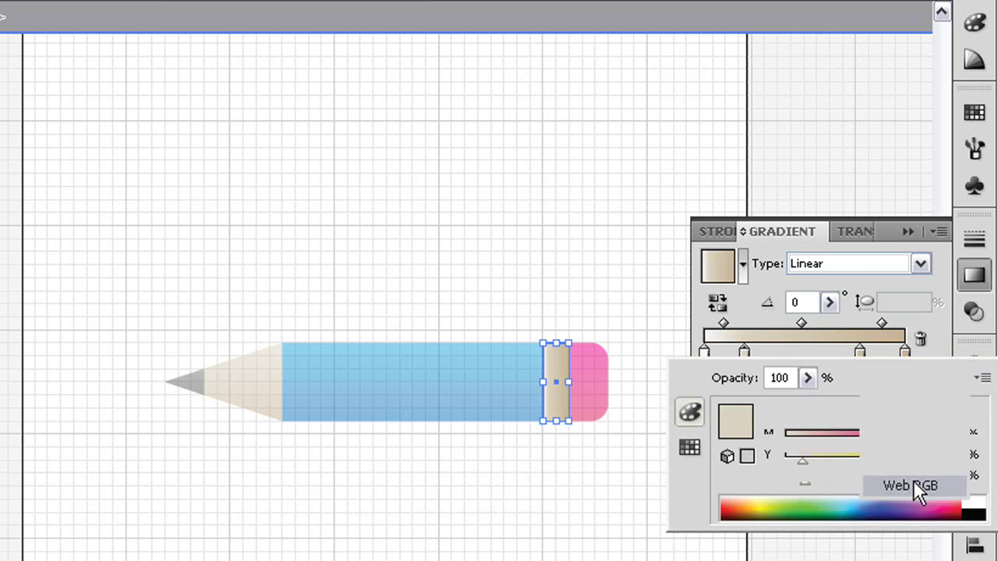
{"action": "left_click", "coordinate": [928, 414]}
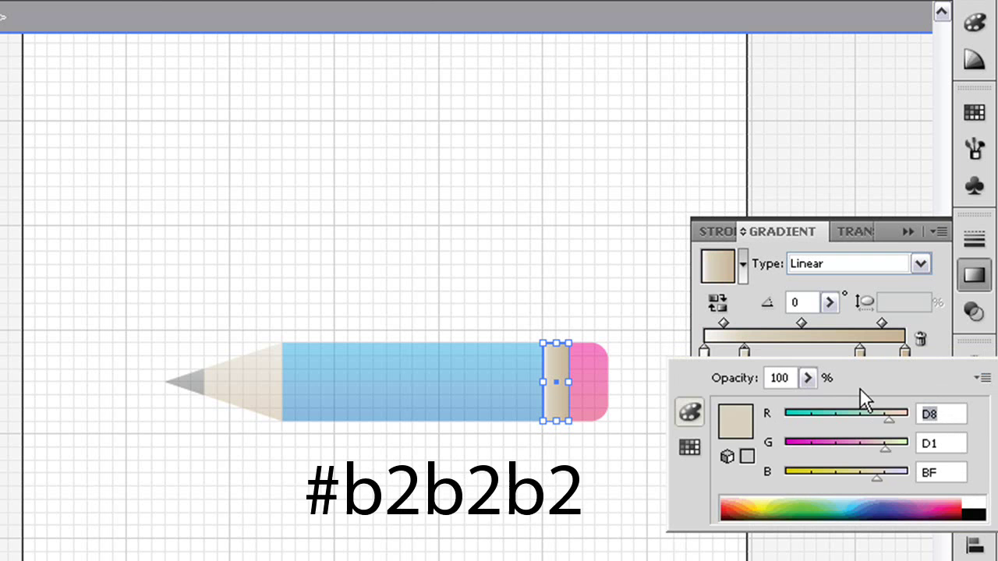
{"action": "type", "text": "b2"}
{"action": "key", "text": "Tab"}
{"action": "type", "text": "b2"}
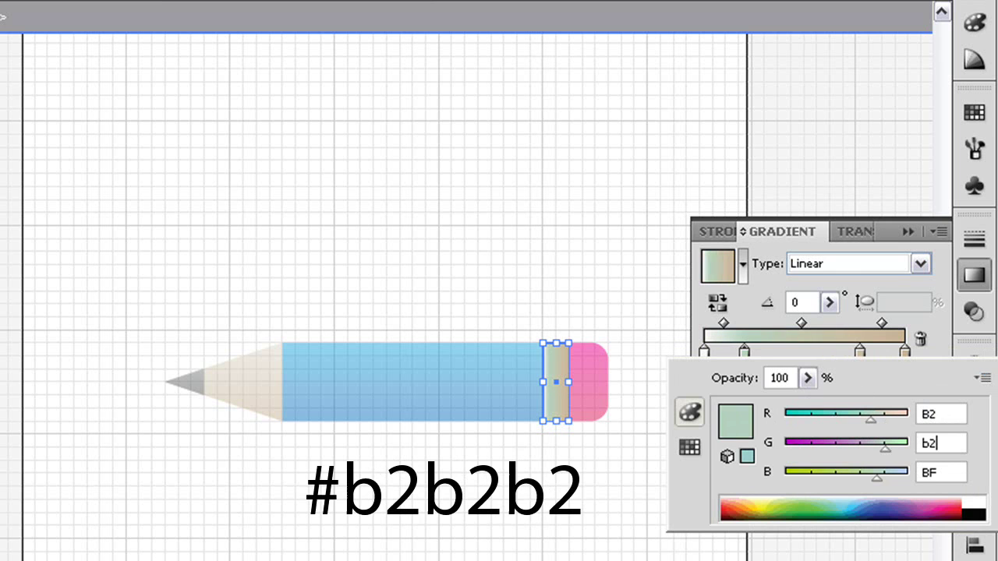
{"action": "key", "text": "Tab"}
{"action": "type", "text": "b2"}
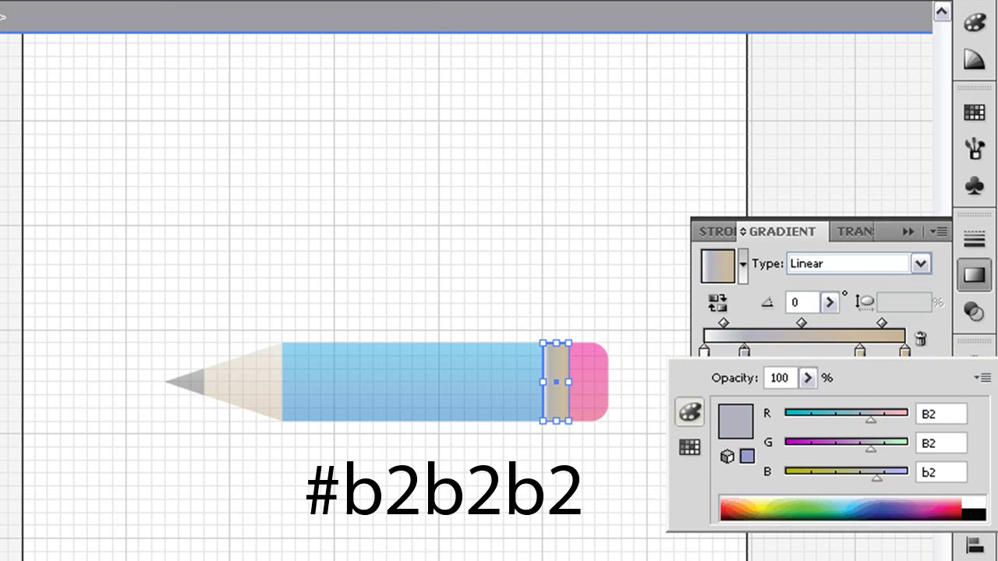
{"action": "key", "text": "Return"}
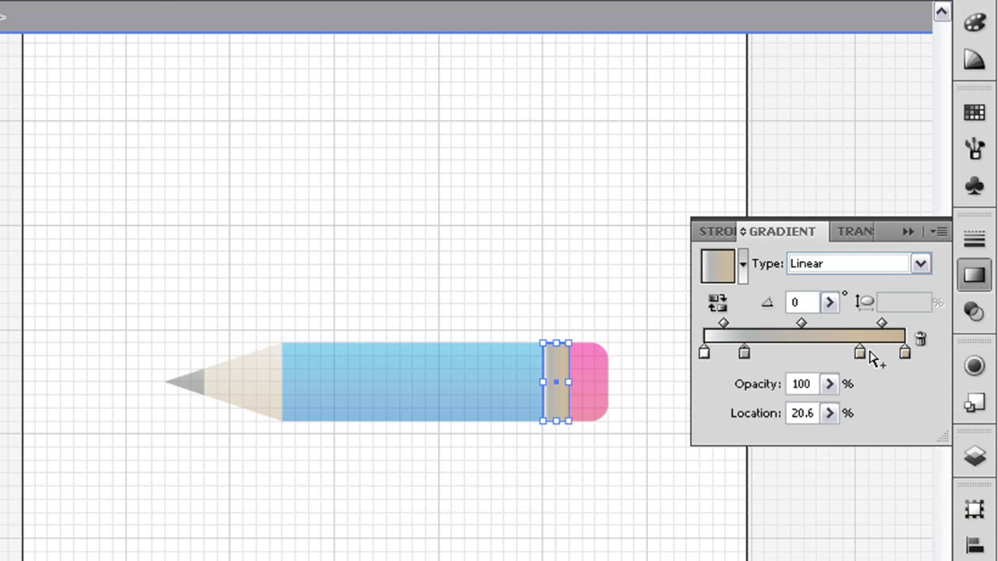
Set the 78.1% gradient stop to light grey E6E6E6 in Web RGB.
{"action": "left_click", "coordinate": [859, 353]}
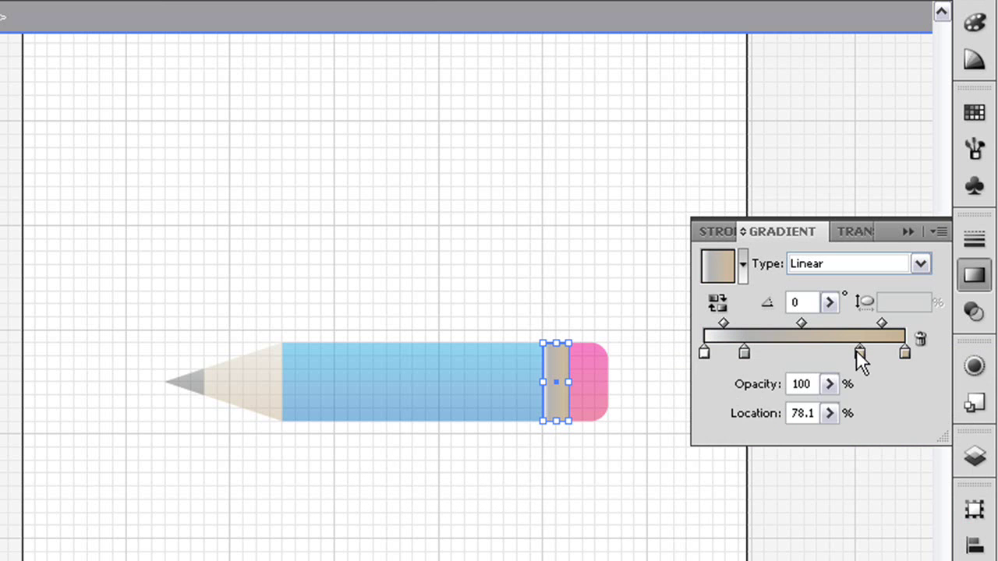
{"action": "double_click", "coordinate": [859, 353]}
{"action": "left_click", "coordinate": [976, 373]}
{"action": "left_click", "coordinate": [920, 480]}
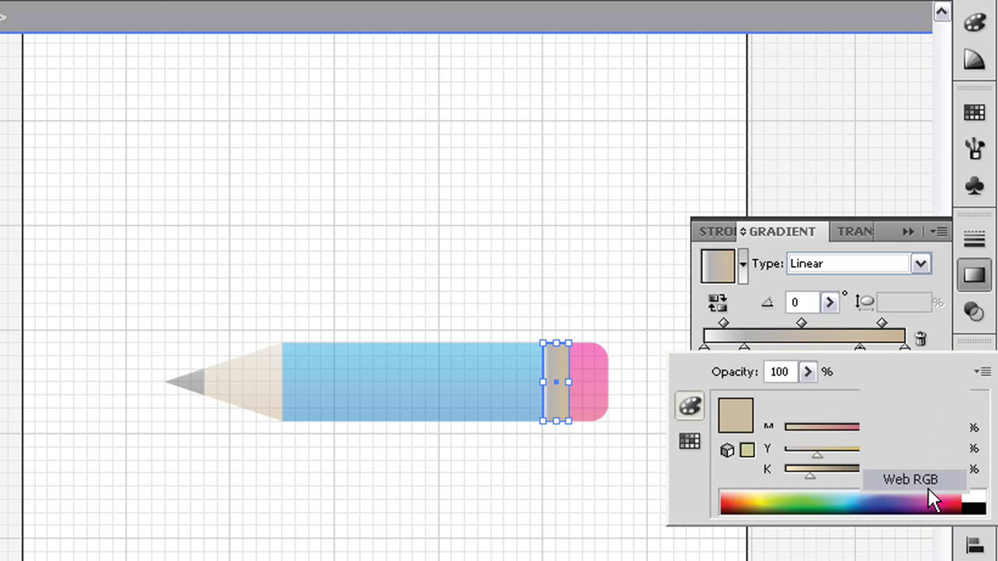
{"action": "double_click", "coordinate": [951, 406]}
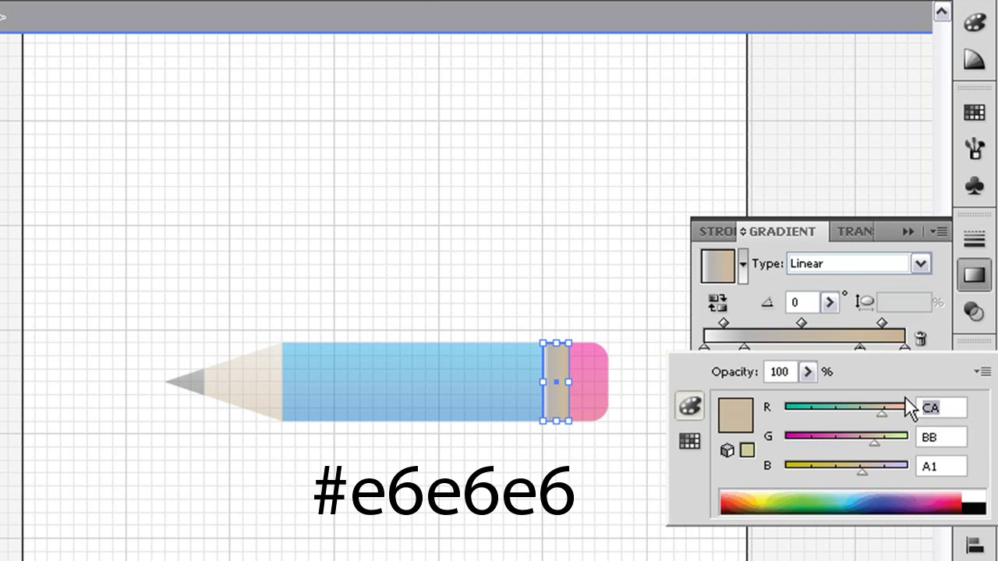
{"action": "type", "text": "e6"}
{"action": "key", "text": "Tab"}
{"action": "type", "text": "e6"}
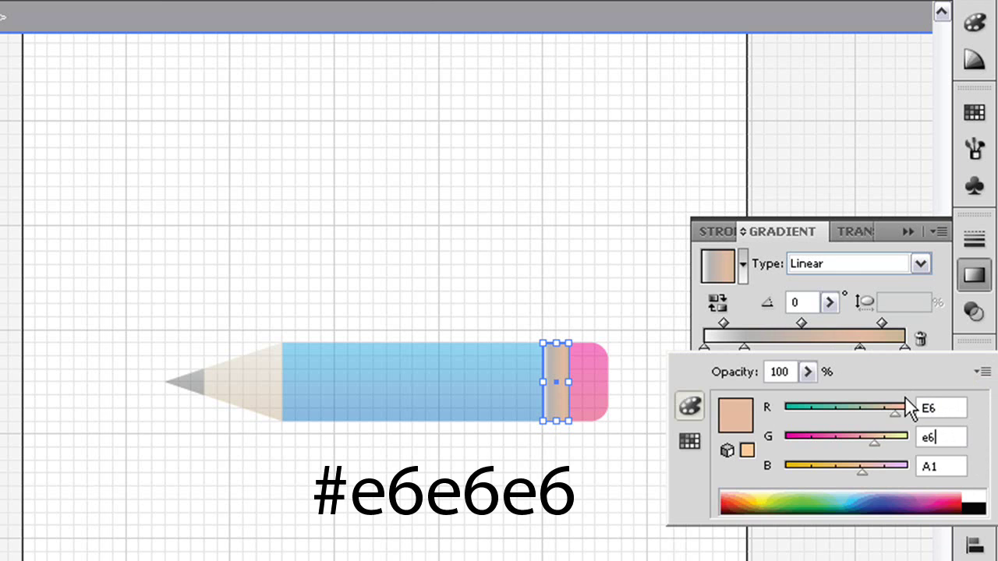
{"action": "key", "text": "Tab"}
{"action": "type", "text": "e"}
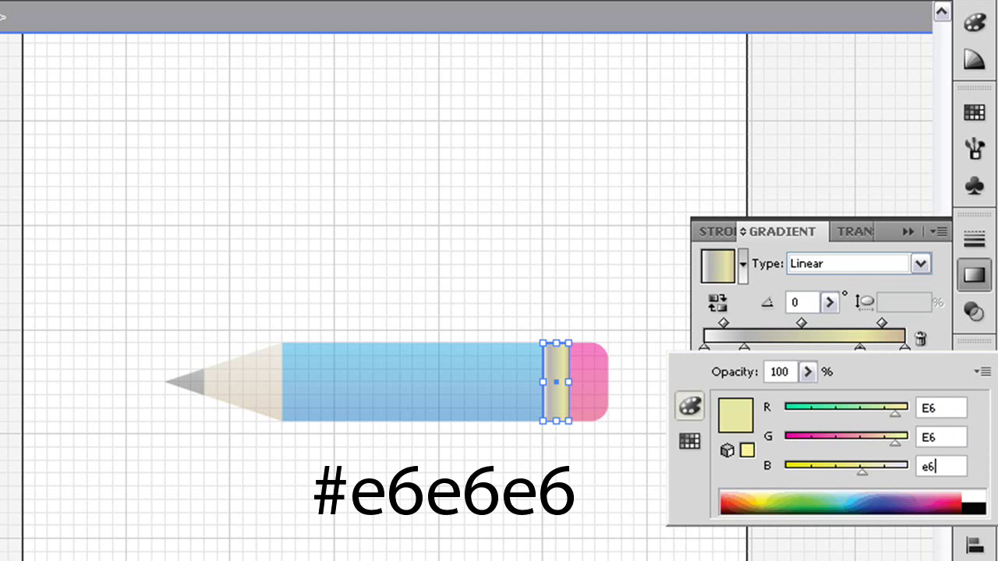
{"action": "type", "text": "6"}
{"action": "key", "text": "Return"}
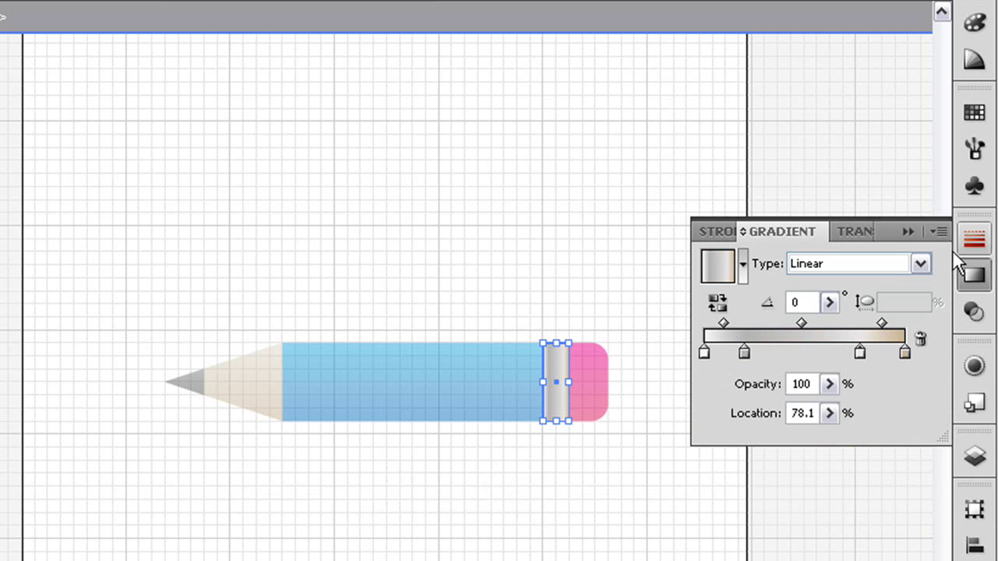
Set the rightmost gradient stop to a darker grey in Web RGB.
{"action": "double_click", "coordinate": [904, 353]}
{"action": "left_click", "coordinate": [984, 377]}
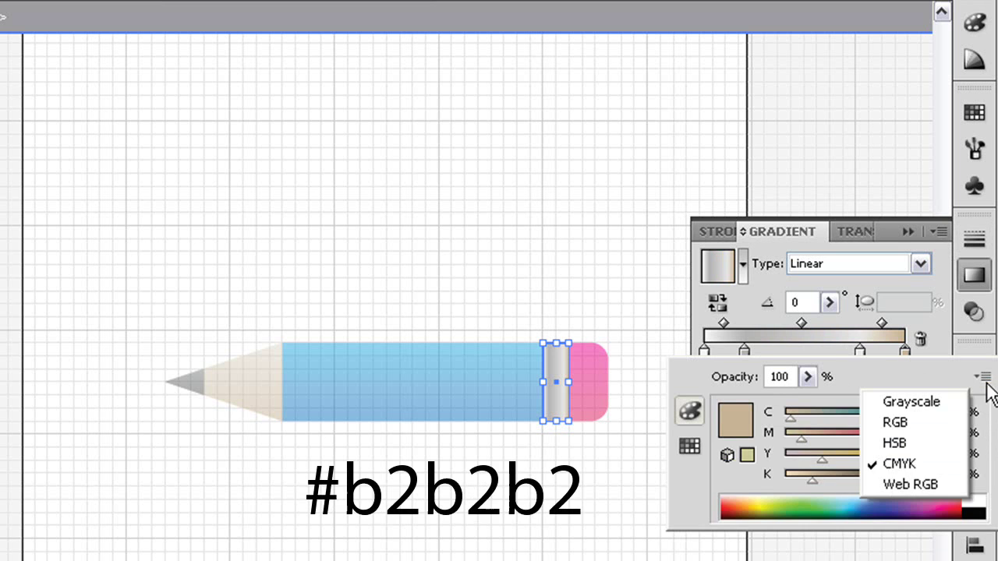
{"action": "left_click", "coordinate": [925, 479]}
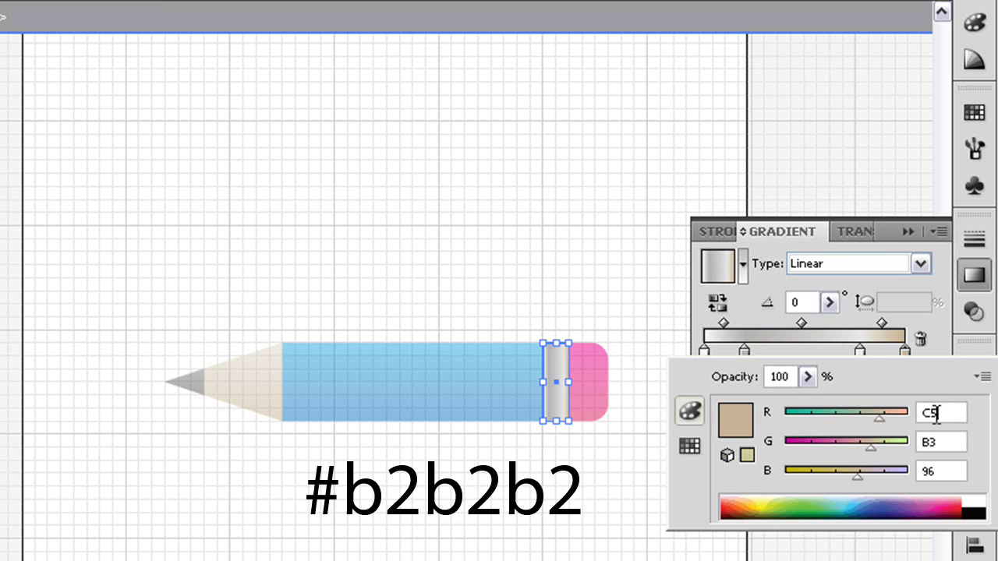
{"action": "double_click", "coordinate": [937, 414]}
{"action": "type", "text": "b2"}
{"action": "key", "text": "Tab"}
{"action": "type", "text": "b2"}
{"action": "key", "text": "Tab"}
{"action": "type", "text": "b2"}
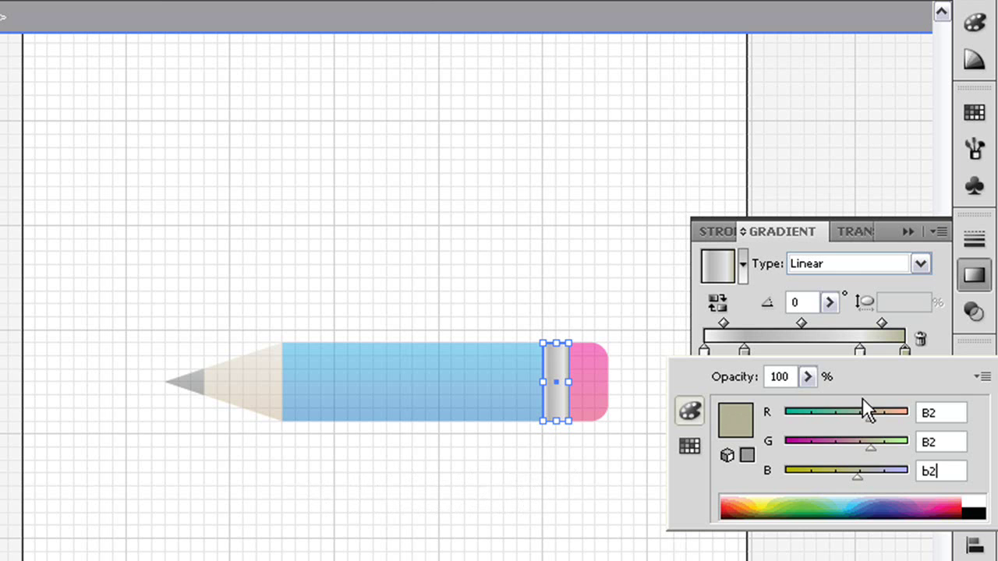
{"action": "key", "text": "Return"}
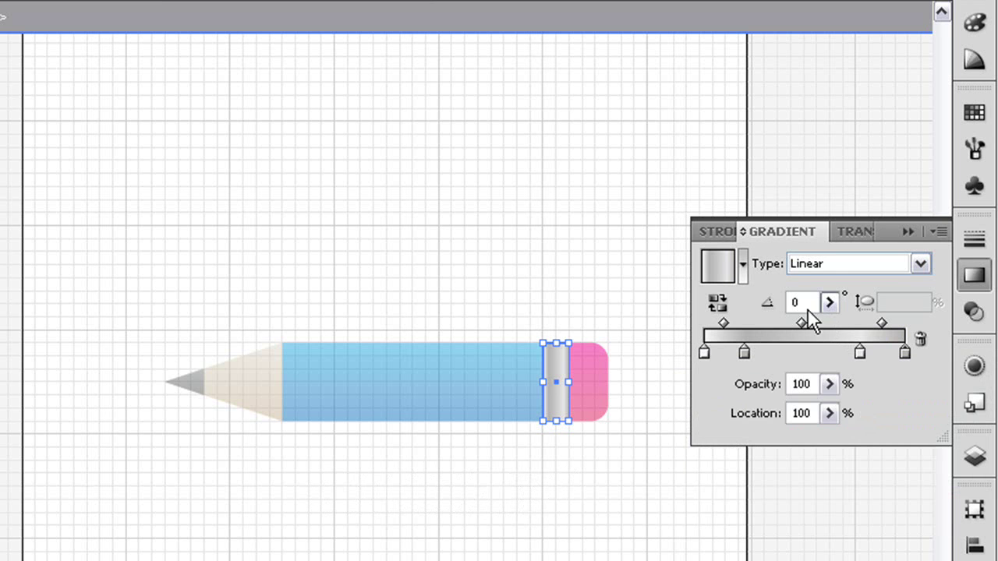
Set the ferrule gradient angle to -90°.
{"action": "double_click", "coordinate": [799, 302]}
{"action": "type", "text": "-900"}
{"action": "key", "text": "Return"}
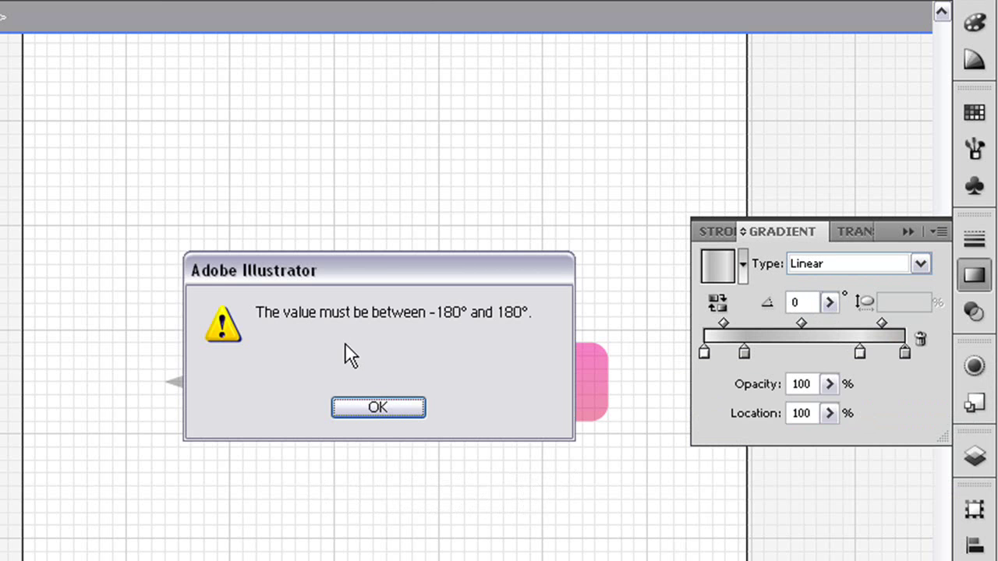
{"action": "left_click", "coordinate": [417, 410]}
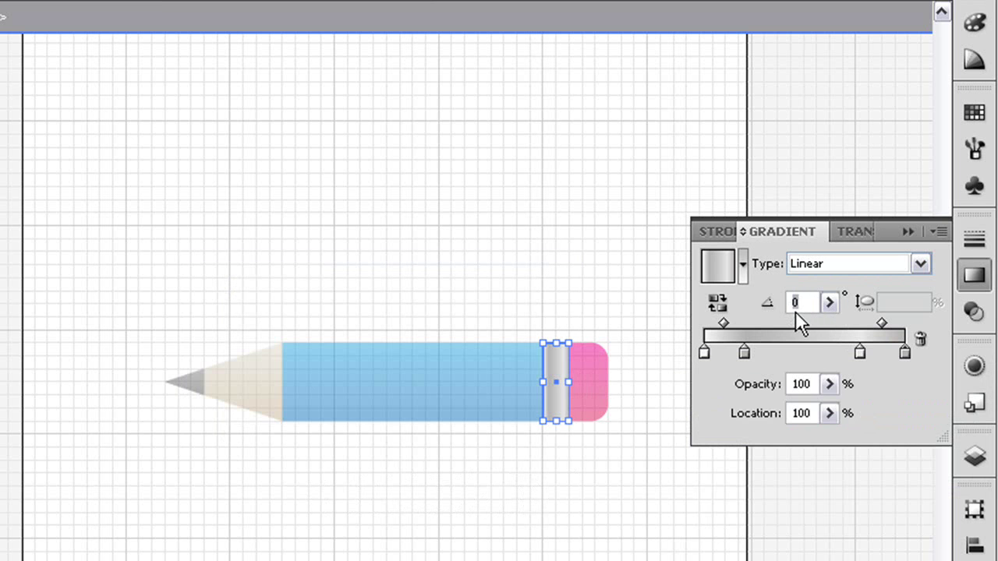
{"action": "type", "text": "-90"}
{"action": "key", "text": "Return"}
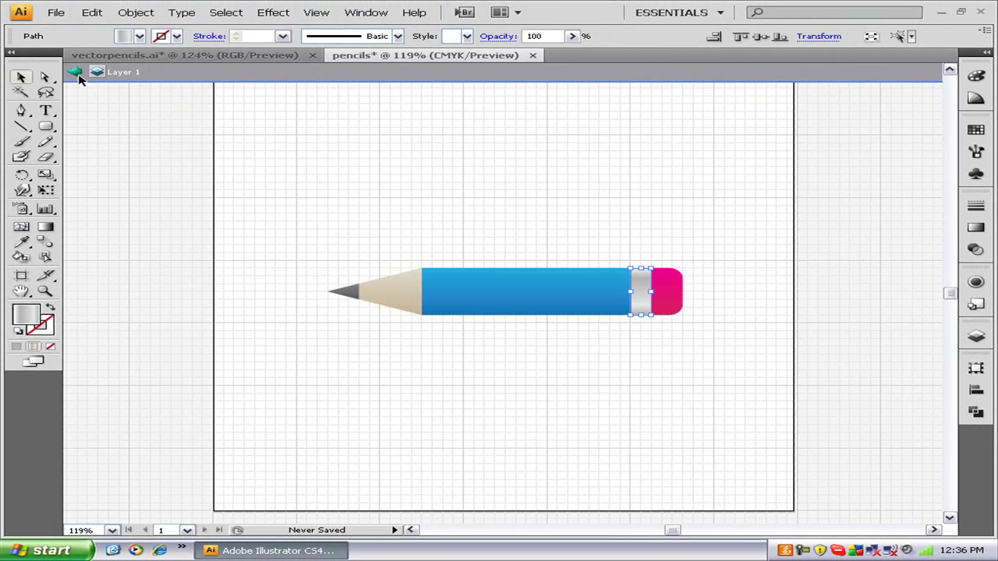
On a new Layer 2 above Layer 1, brush a thin line along the blue barrel's top edge.
{"action": "left_click", "coordinate": [902, 267]}
{"action": "double_click", "coordinate": [875, 263]}
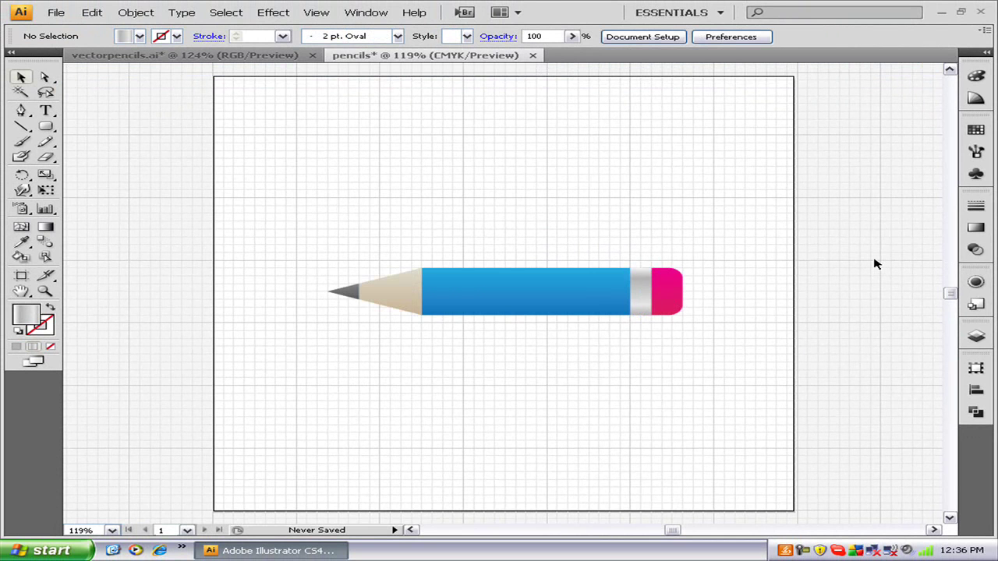
{"action": "left_click", "coordinate": [23, 142]}
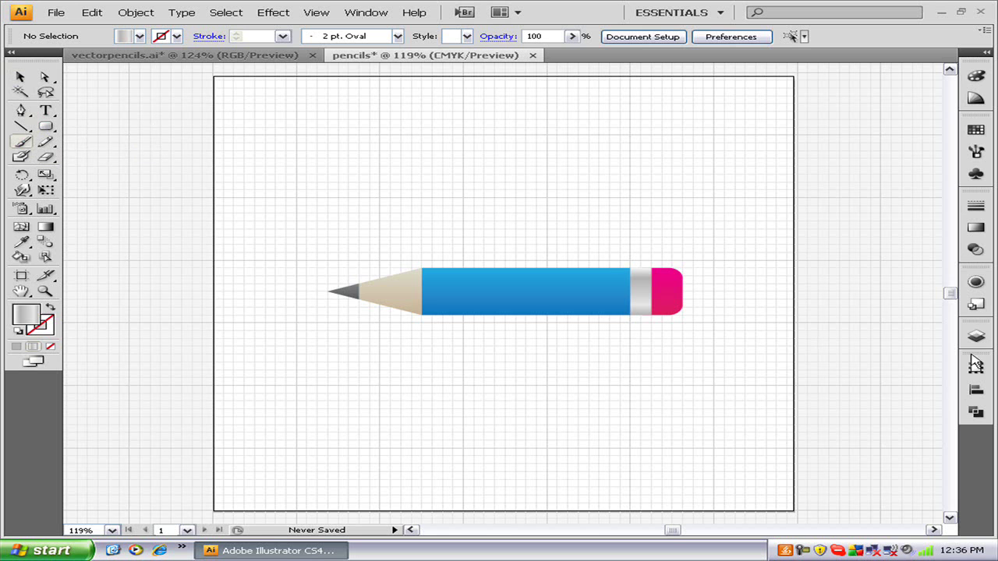
{"action": "left_click", "coordinate": [984, 335]}
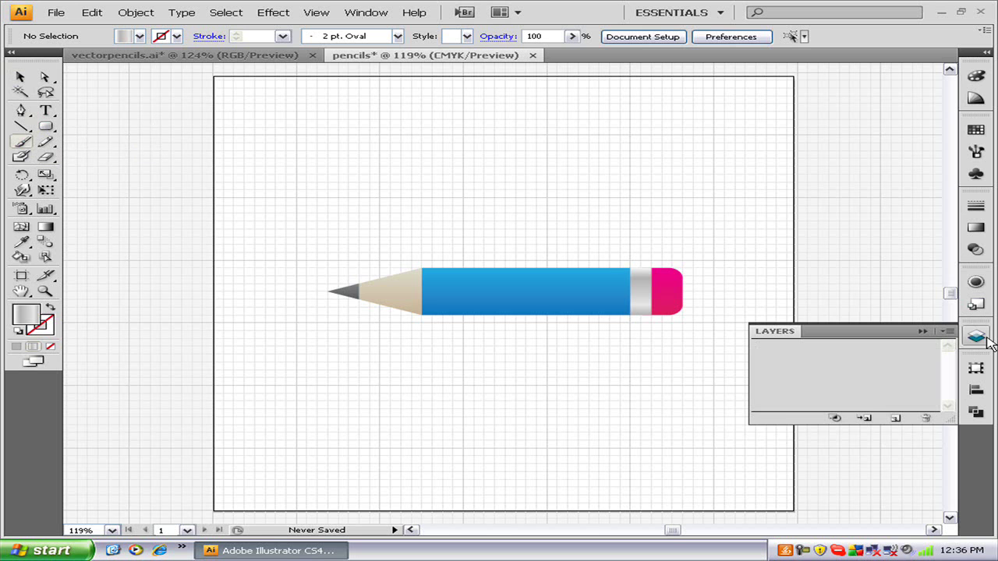
{"action": "left_click", "coordinate": [895, 418]}
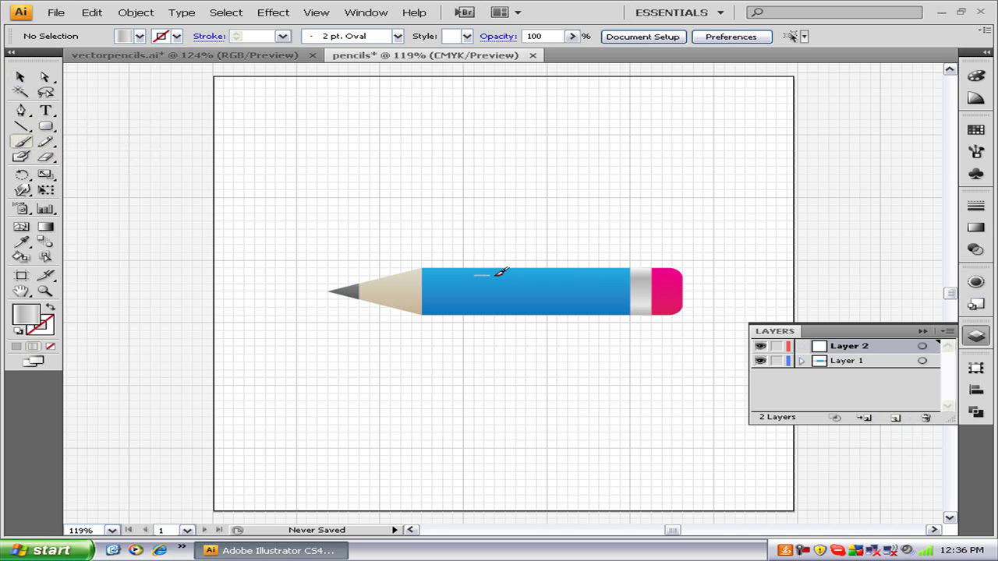
{"action": "left_click_drag", "start_coordinate": [538, 273], "coordinate": [637, 273]}
{"action": "left_click_drag", "start_coordinate": [673, 273], "coordinate": [673, 273]}
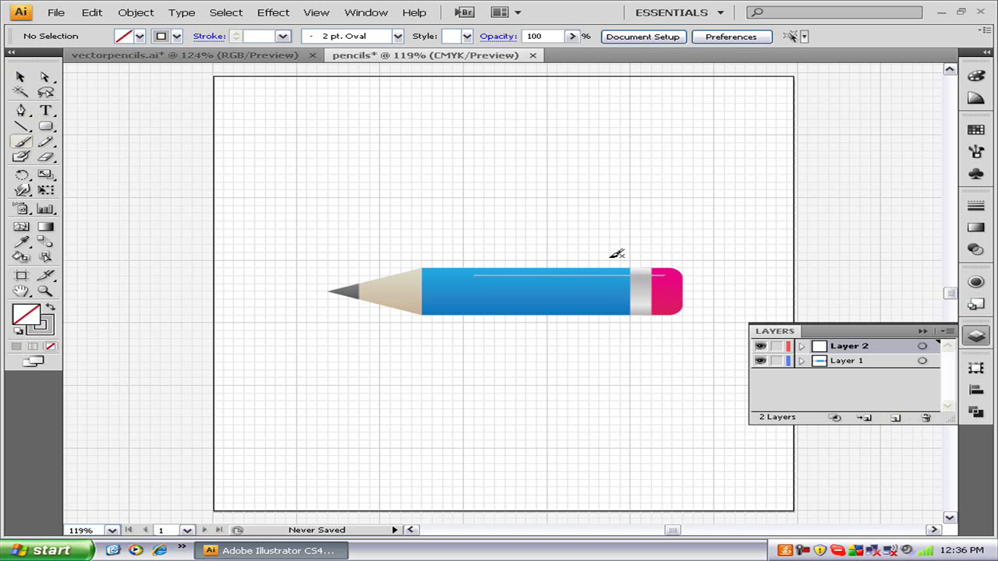
Select the brushed top line and make both its fill and stroke pure white (FFFFFF).
{"action": "left_click", "coordinate": [21, 77]}
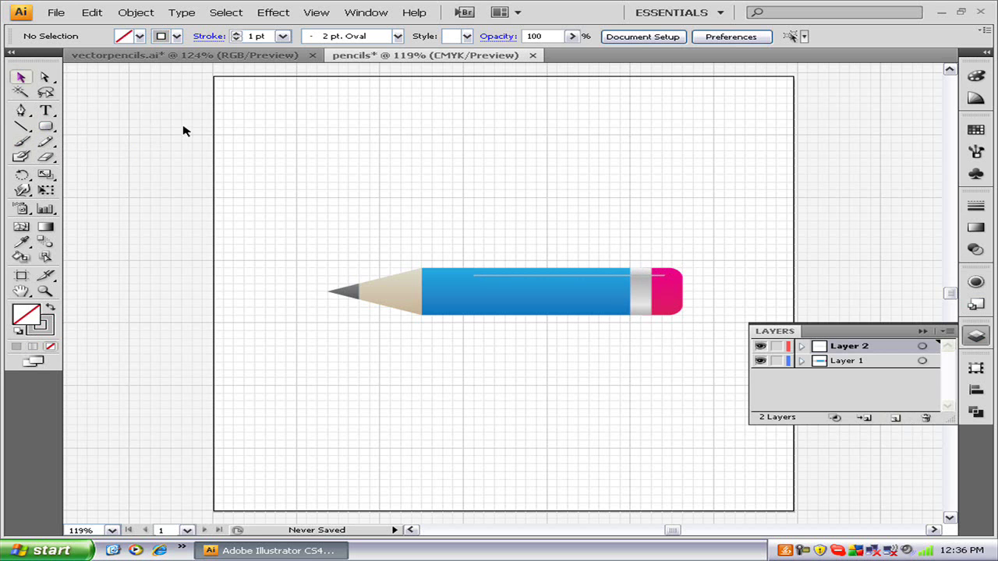
{"action": "left_click", "coordinate": [569, 276]}
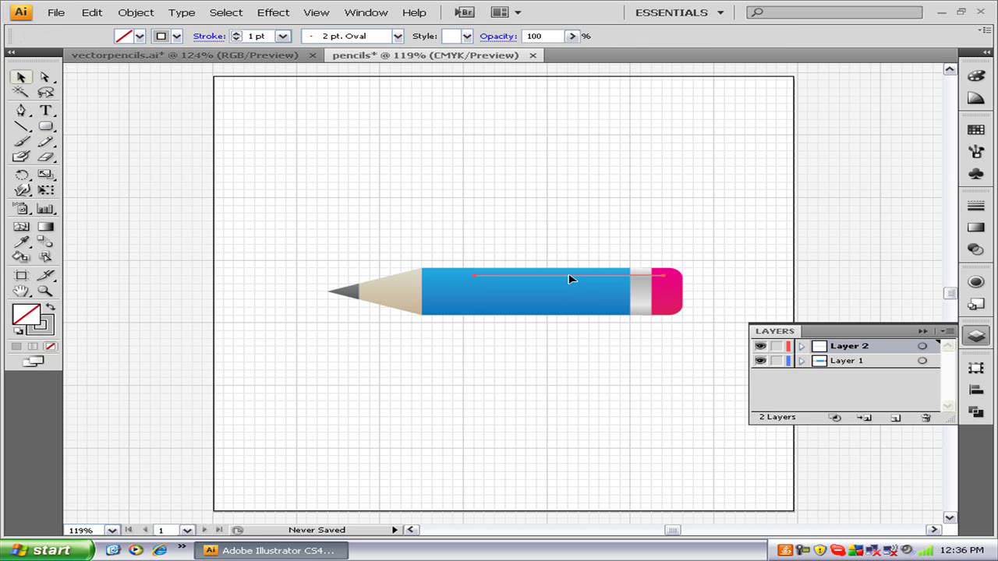
{"action": "left_click", "coordinate": [17, 347]}
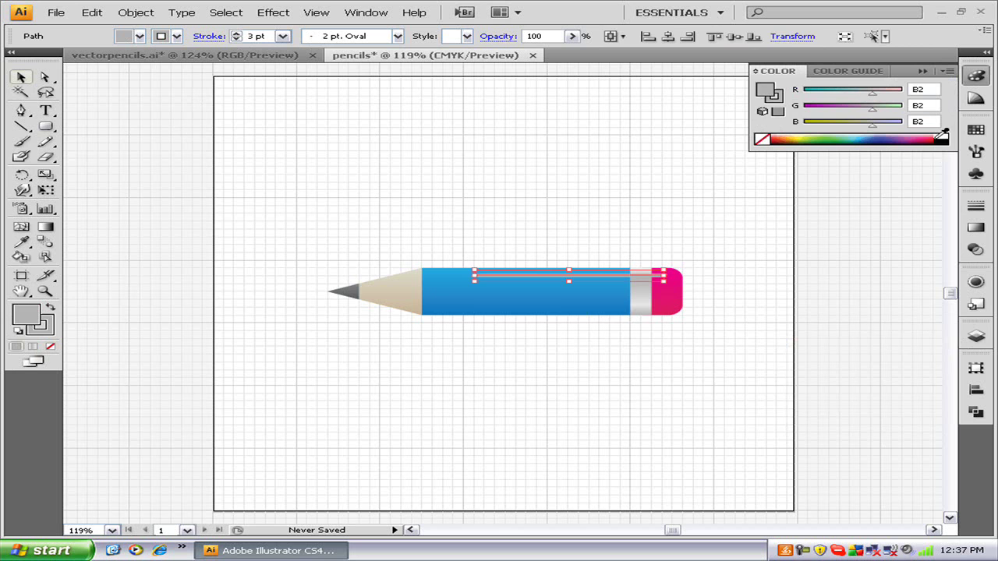
{"action": "left_click", "coordinate": [943, 134]}
{"action": "left_click", "coordinate": [943, 135]}
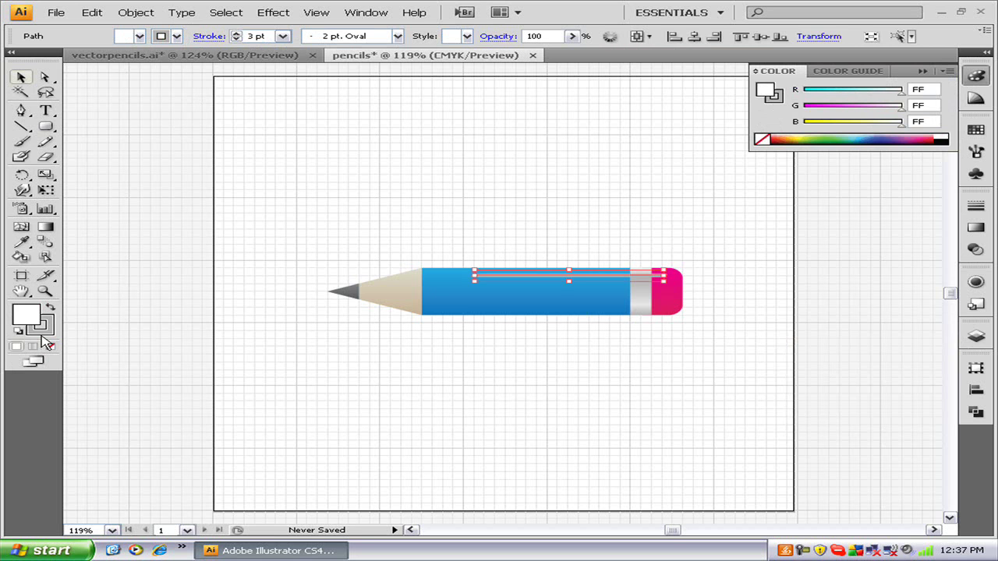
{"action": "left_click", "coordinate": [45, 332]}
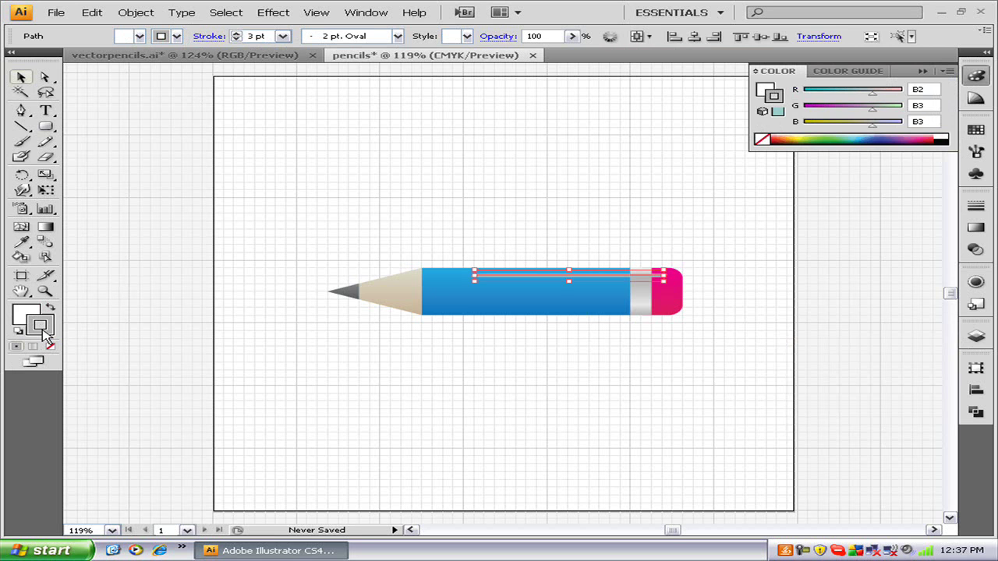
{"action": "left_click", "coordinate": [943, 135]}
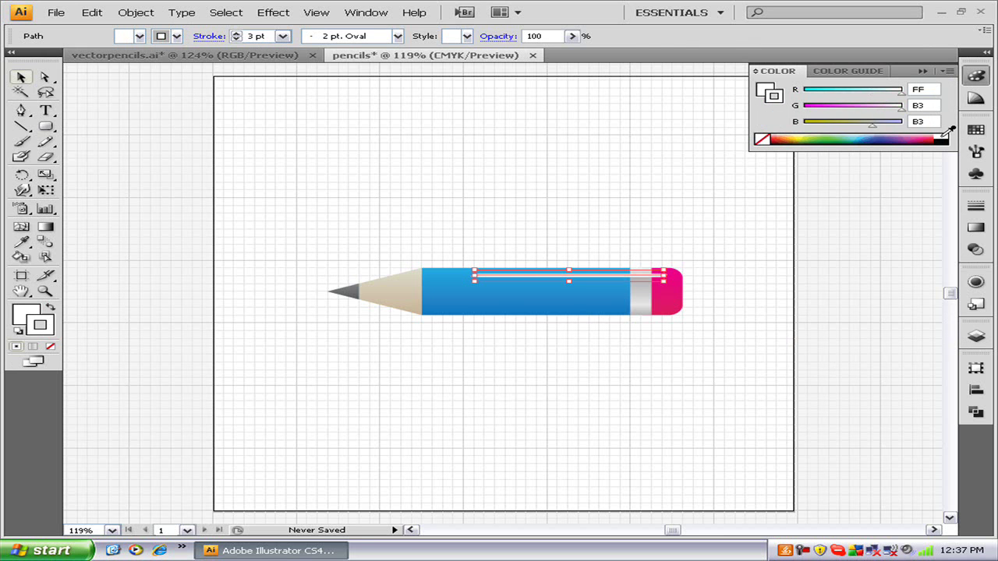
{"action": "left_click", "coordinate": [980, 337]}
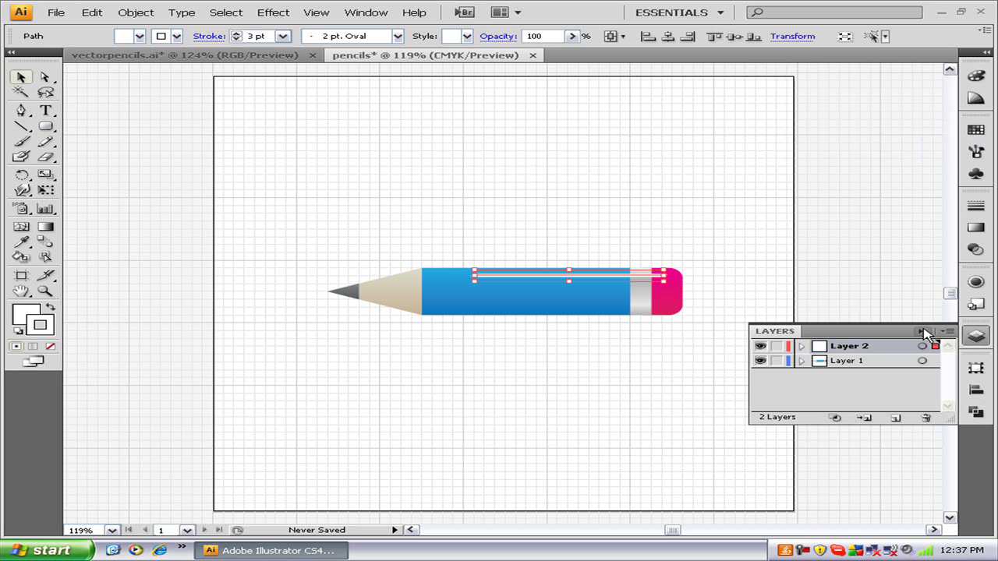
Lower the white highlight stripe's opacity to 70%.
{"action": "left_click", "coordinate": [574, 35]}
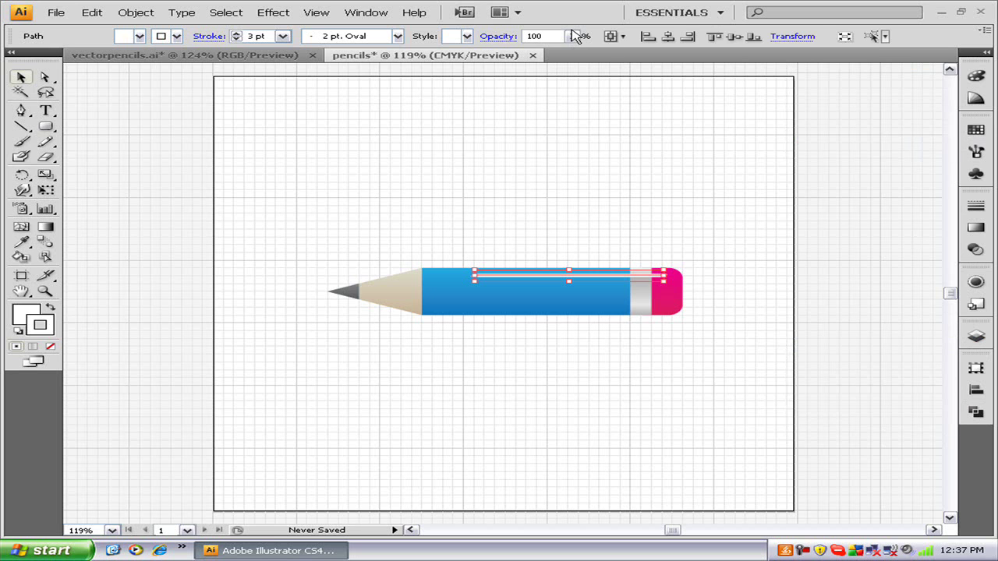
{"action": "left_click", "coordinate": [573, 36]}
{"action": "left_click_drag", "start_coordinate": [575, 53], "coordinate": [543, 56]}
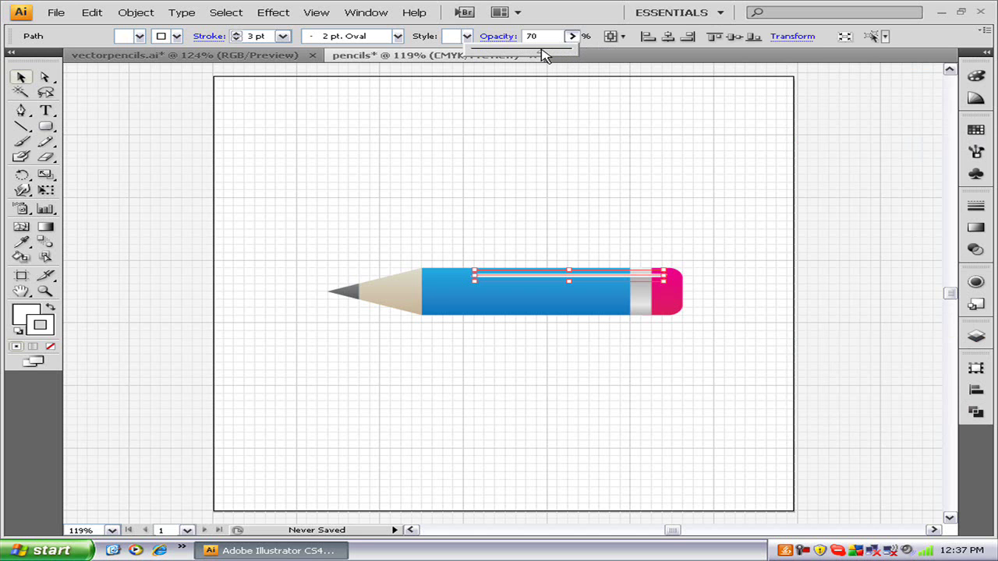
{"action": "left_click", "coordinate": [616, 187]}
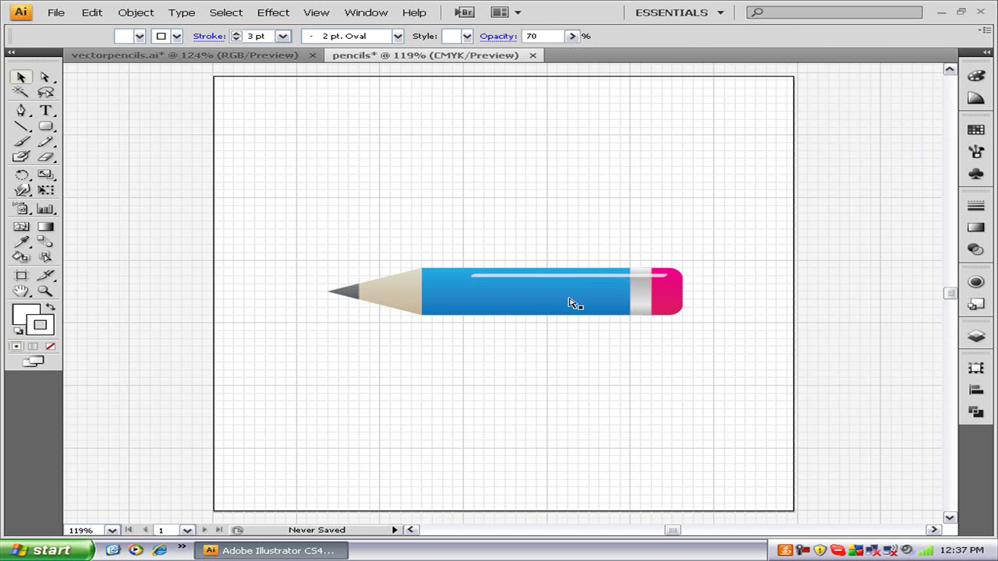
Select all the pencil's parts with Ctrl+A and group them with Ctrl+G.
{"action": "key", "text": "ctrl+a"}
{"action": "key", "text": "ctrl+g"}
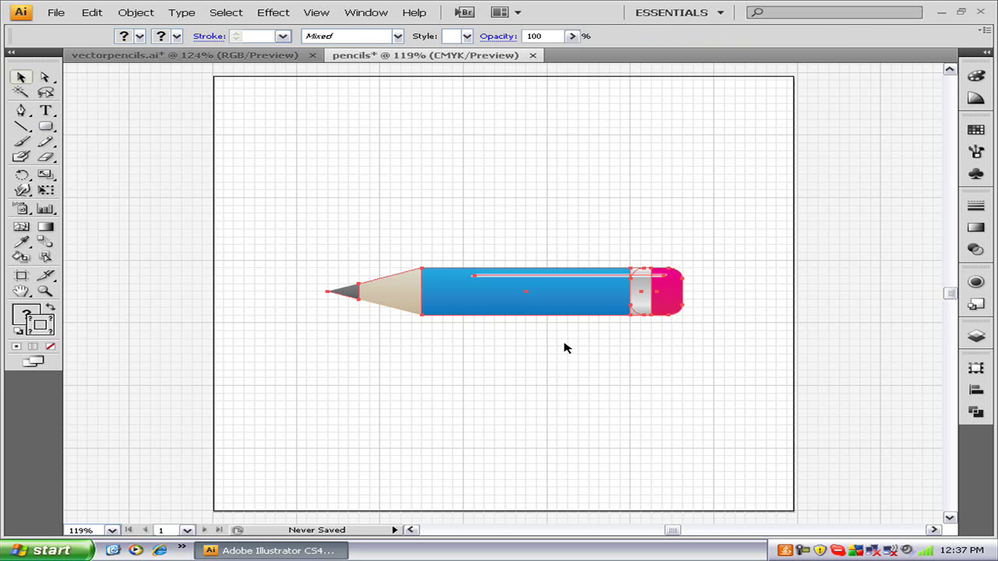
{"action": "left_click", "coordinate": [566, 348]}
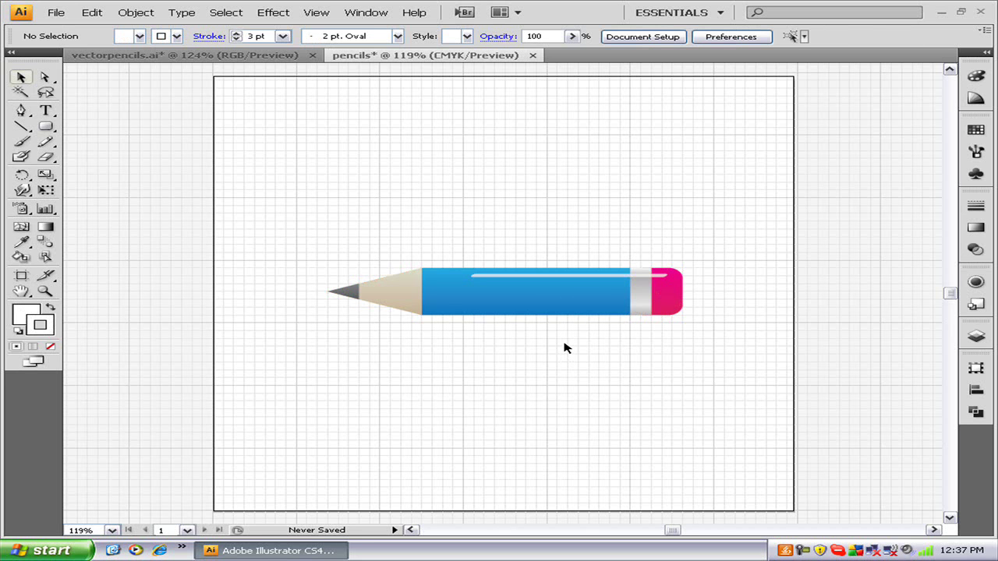